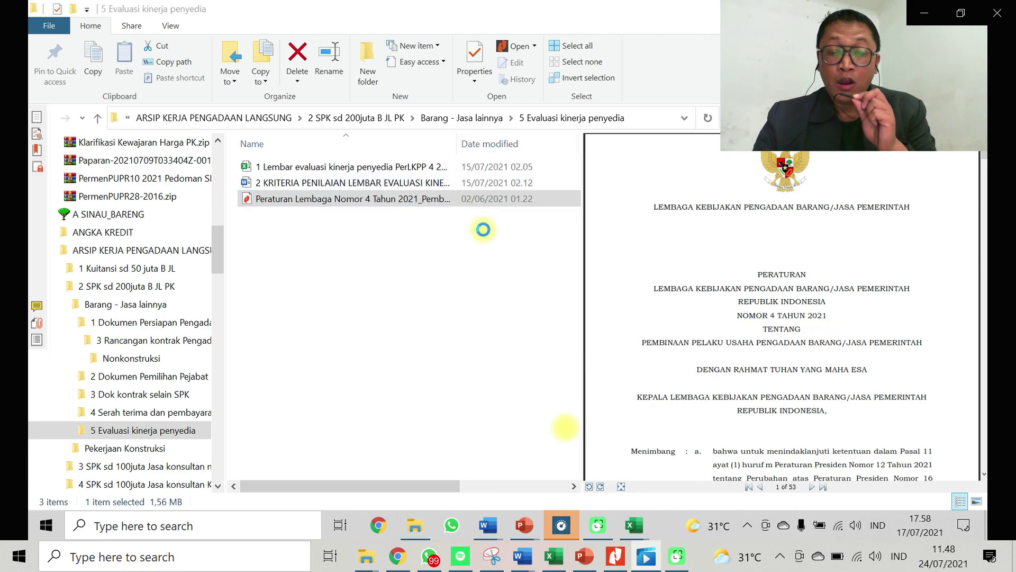
- Switch to the 5 Evaluasi kinerja penyedia folder and open the workbook 1 Lembar evaluasi kinerja penyedia PerLKPP 4 2021.xlsx
{"action": "mouse_move", "coordinate": [980, 531]}
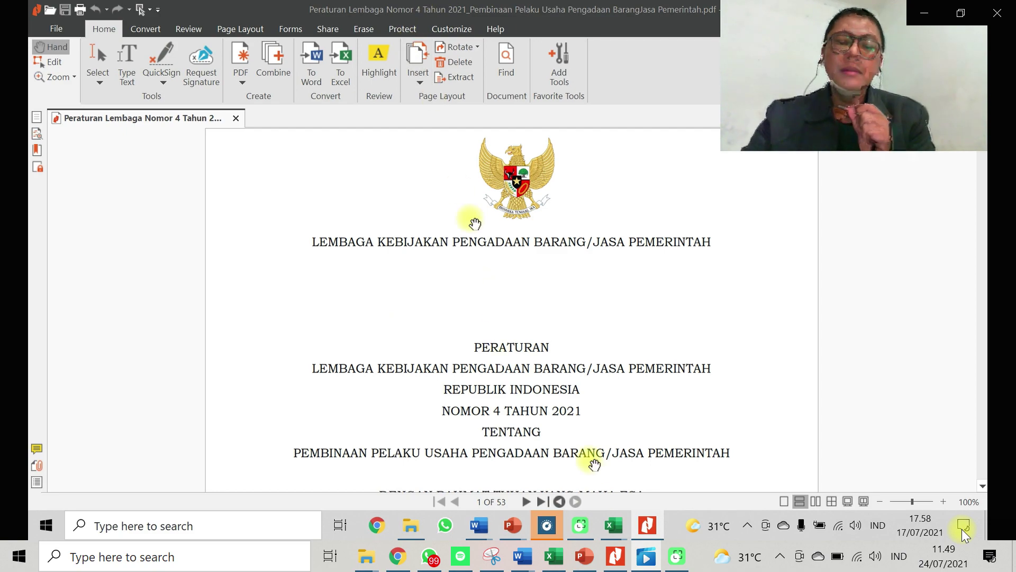
{"action": "left_click", "coordinate": [422, 533]}
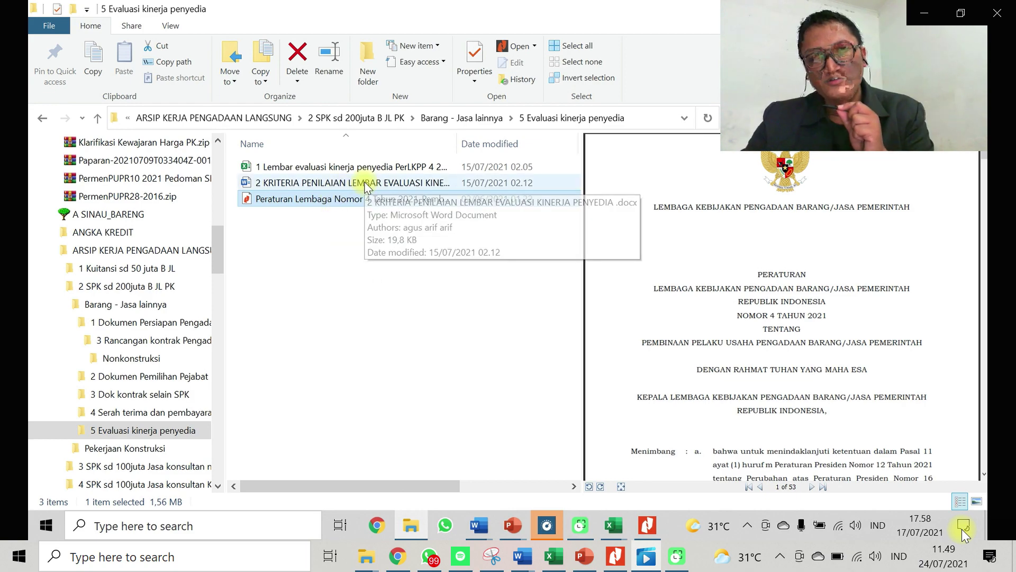
{"action": "left_click", "coordinate": [366, 168]}
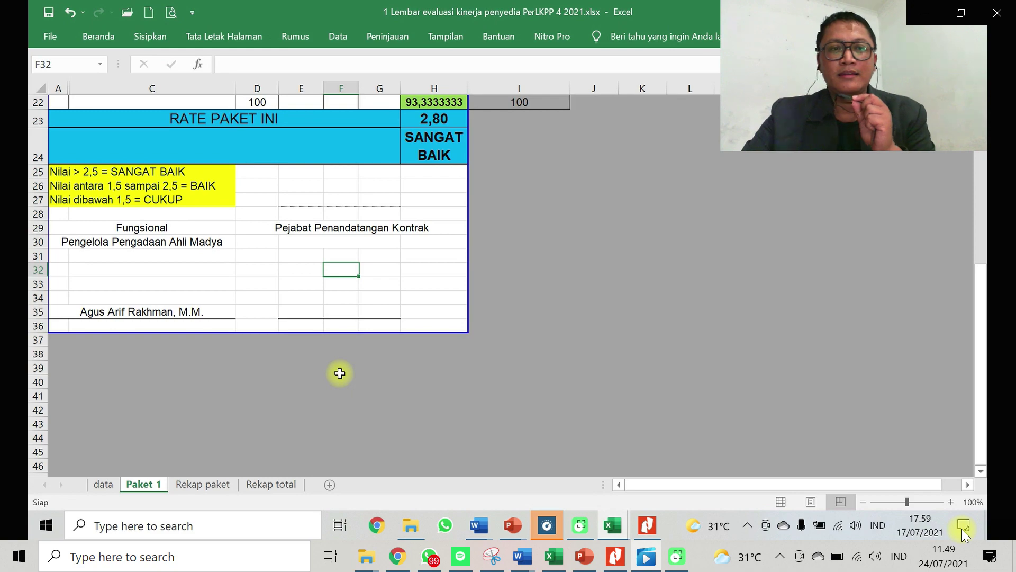
- Review the evaluation form on the Paket 1 sheet, highlighting the package details from Nama paket pengadaan through Tanggal BAST
{"action": "left_click", "coordinate": [106, 485]}
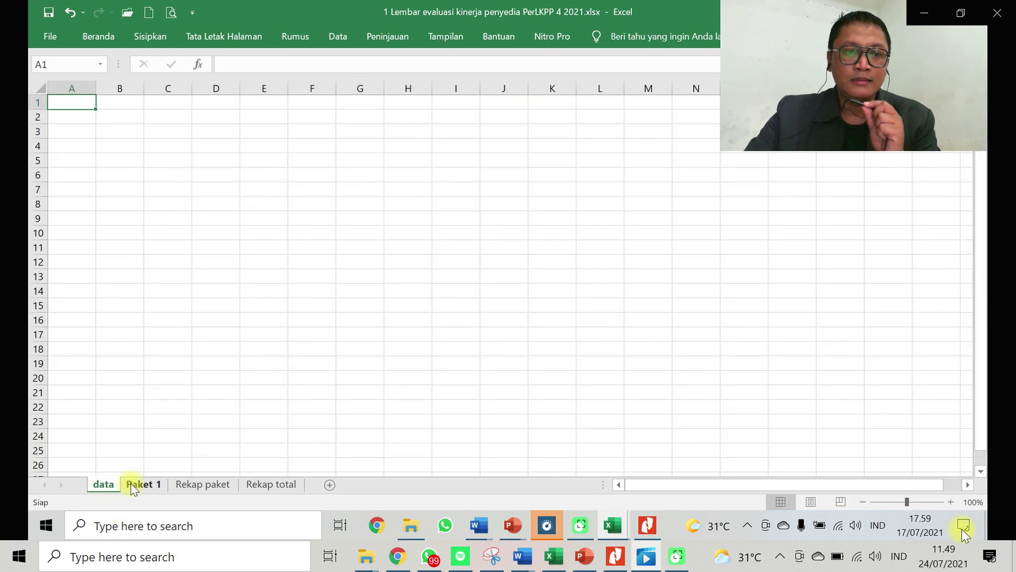
{"action": "left_click", "coordinate": [132, 484]}
{"action": "scroll", "coordinate": [177, 434], "scroll_direction": "up", "scroll_amount": 7}
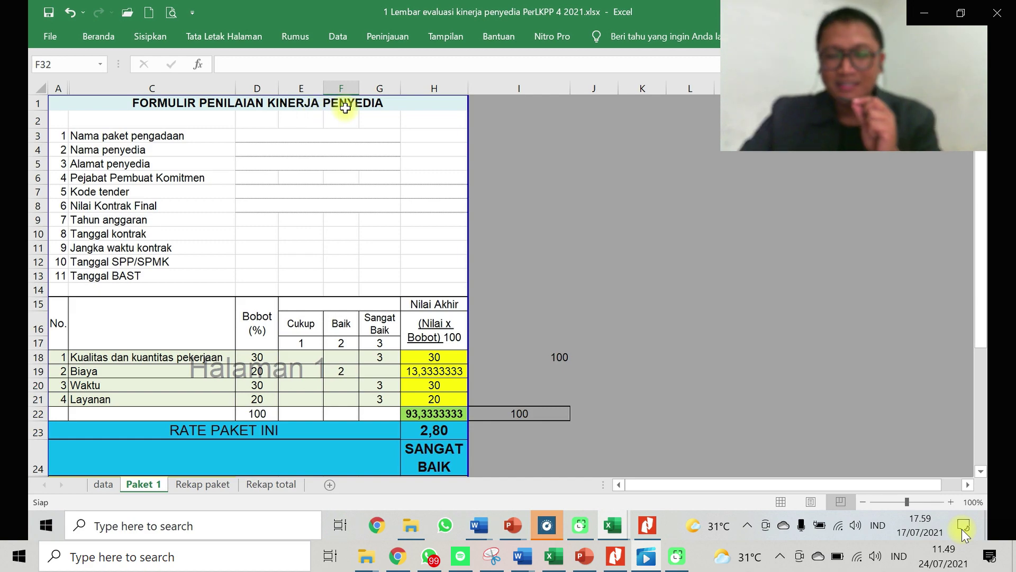
{"action": "scroll", "coordinate": [306, 216], "scroll_direction": "down", "scroll_amount": 1}
{"action": "scroll", "coordinate": [306, 215], "scroll_direction": "up", "scroll_amount": 1}
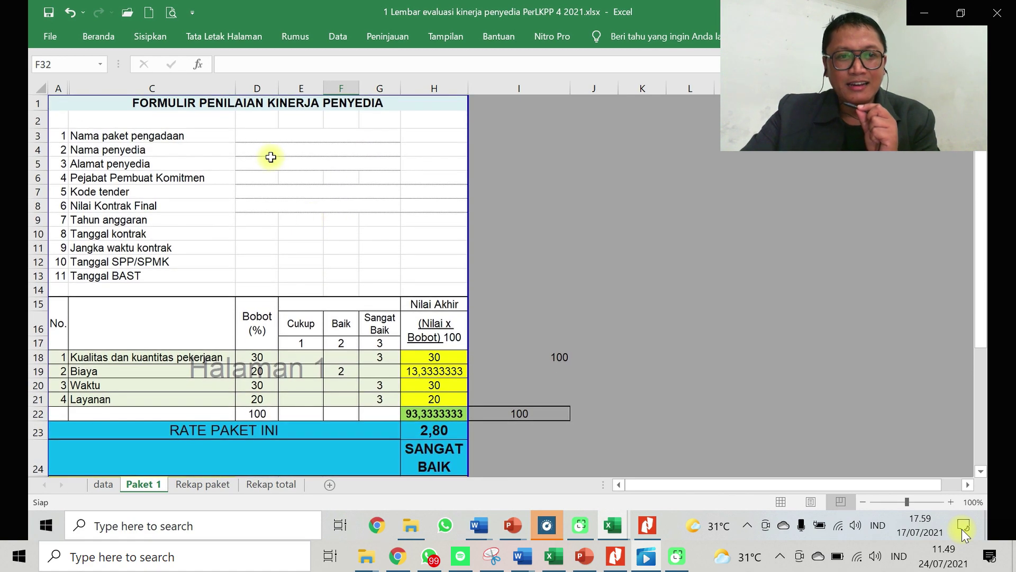
{"action": "left_click_drag", "start_coordinate": [214, 135], "coordinate": [341, 268]}
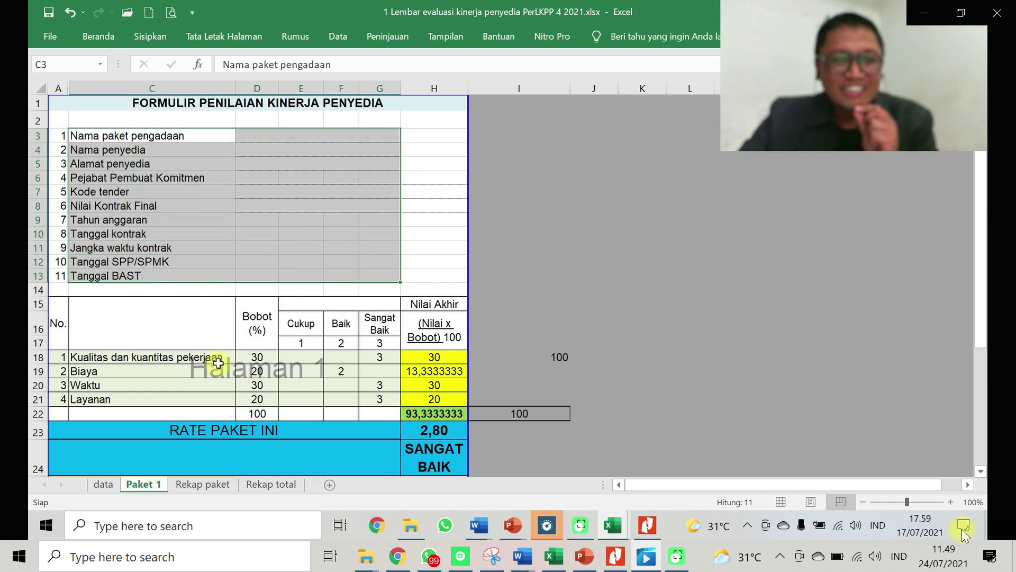
{"action": "scroll", "coordinate": [218, 362], "scroll_direction": "down", "scroll_amount": 1}
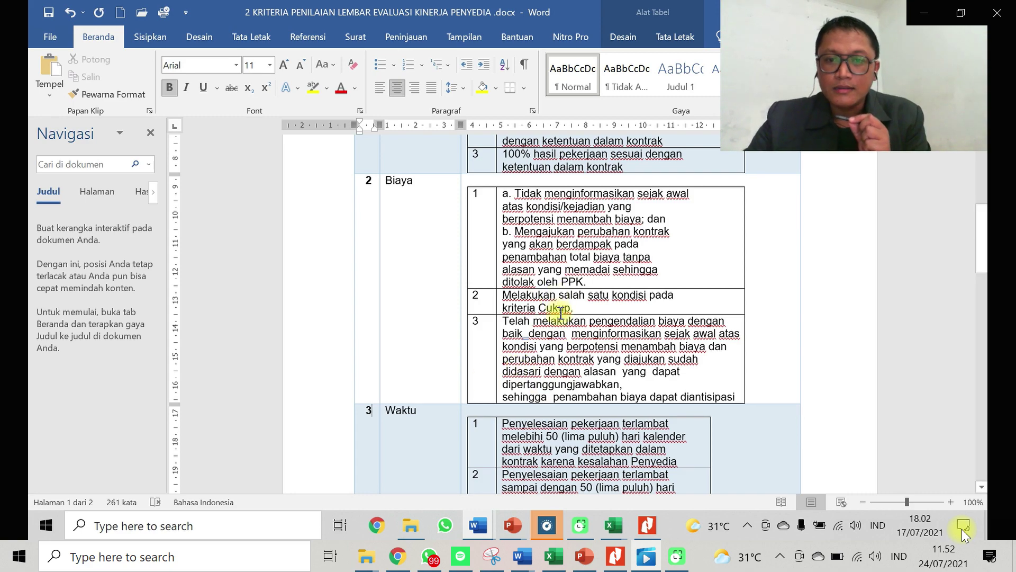
- Examine the Biaya and Waktu rating criteria in the Word document 2 KRITERIA PENILAIAN LEMBAR EVALUASI KINERJA PENYEDIA
{"action": "left_click_drag", "start_coordinate": [569, 322], "coordinate": [618, 347]}
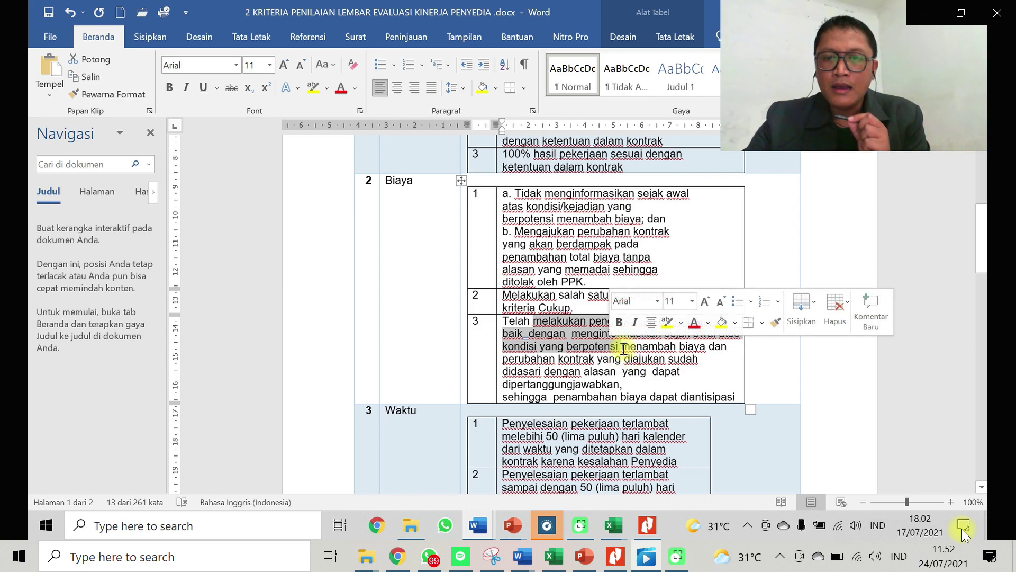
{"action": "left_click", "coordinate": [618, 349]}
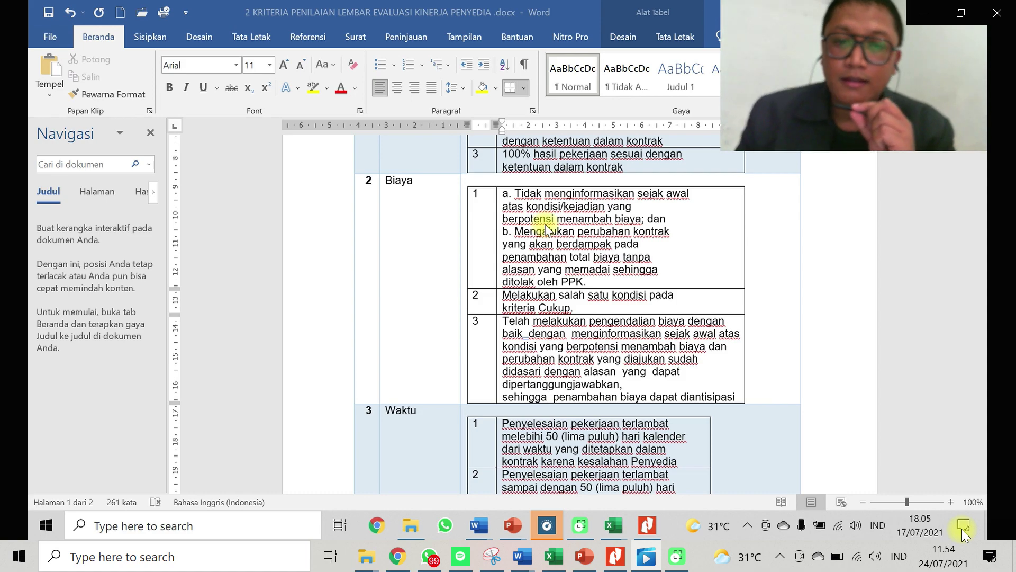
{"action": "scroll", "coordinate": [548, 229], "scroll_direction": "down", "scroll_amount": 2}
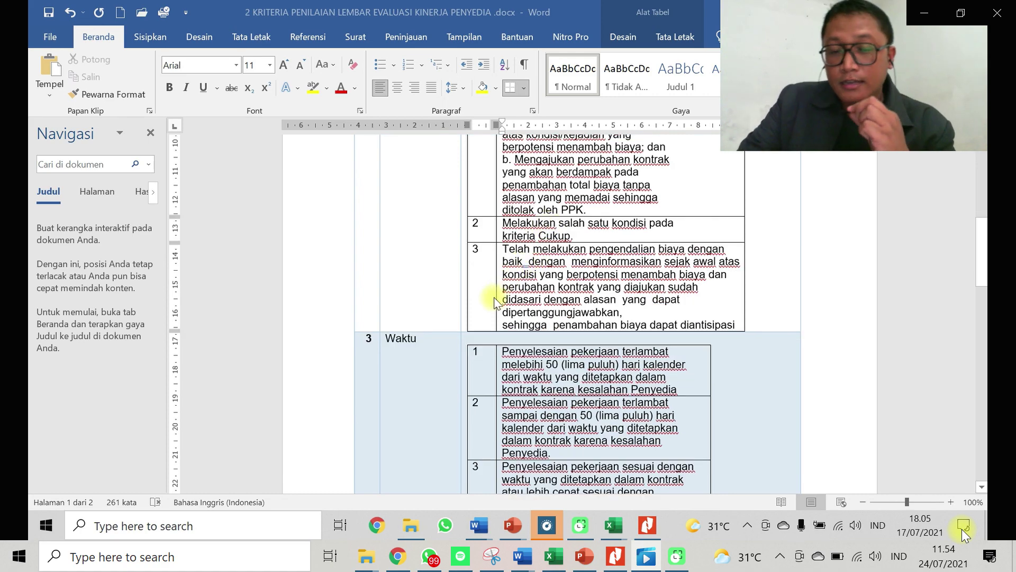
{"action": "scroll", "coordinate": [411, 332], "scroll_direction": "down", "scroll_amount": 3}
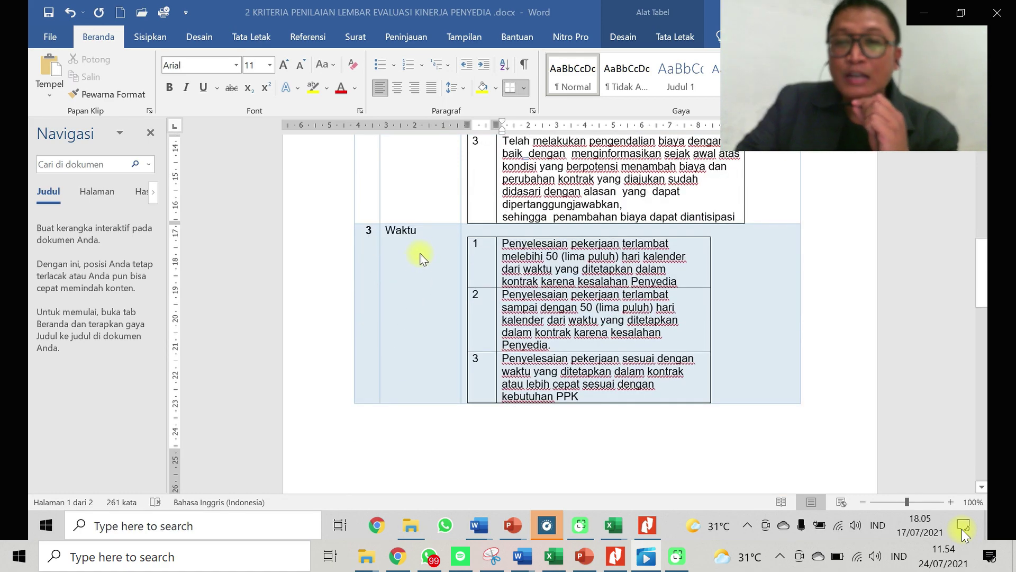
{"action": "scroll", "coordinate": [506, 320], "scroll_direction": "down", "scroll_amount": 1}
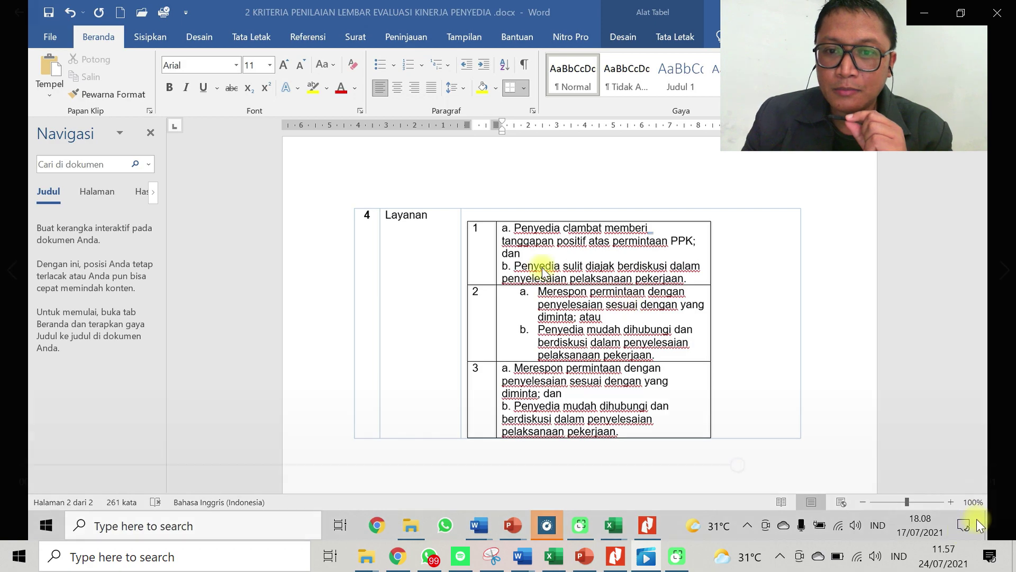
- Read through the Layanan rating criteria and look back at the Waktu criteria above them
{"action": "mouse_move", "coordinate": [980, 534]}
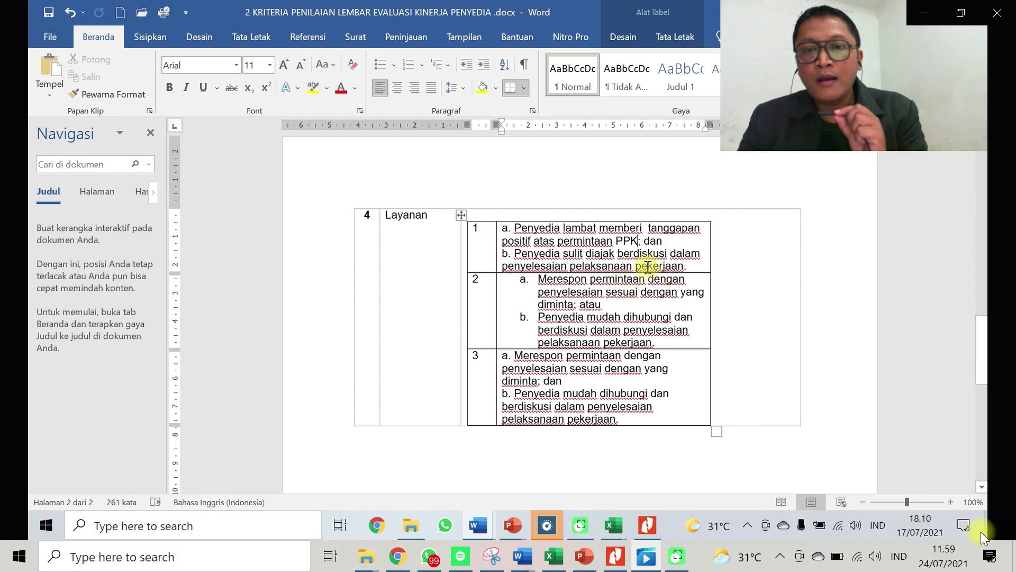
{"action": "left_click", "coordinate": [572, 229]}
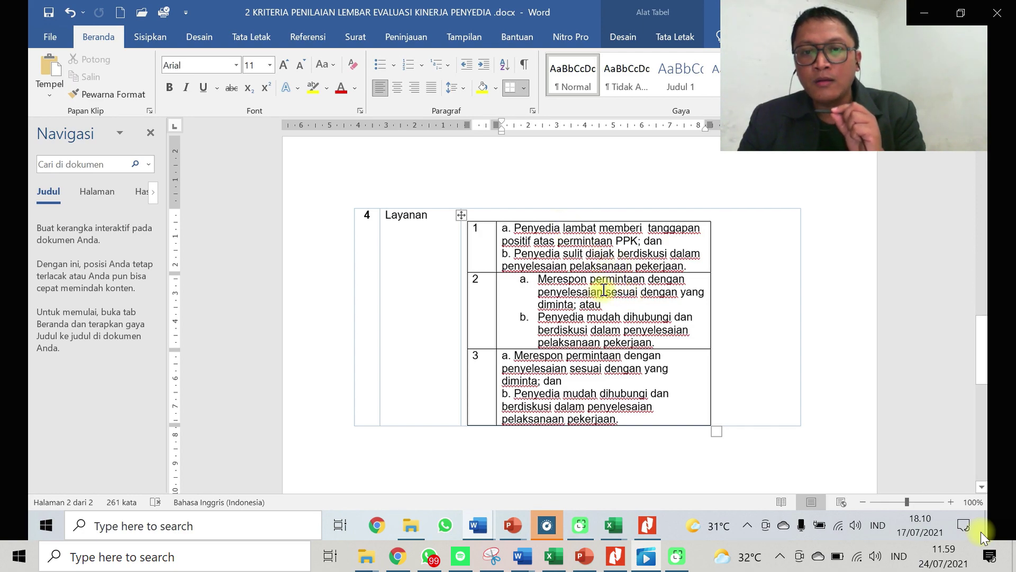
{"action": "left_click", "coordinate": [647, 280]}
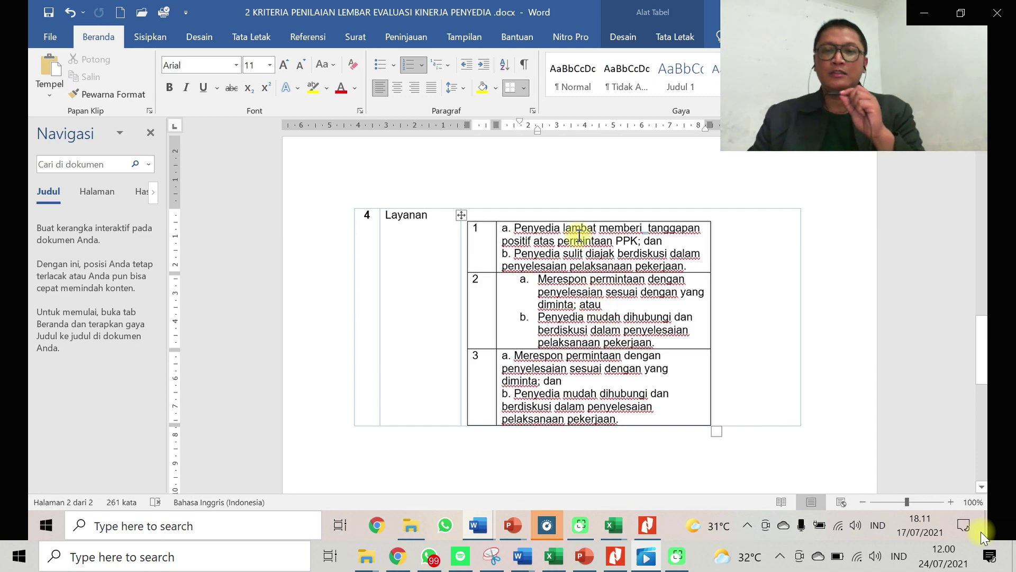
{"action": "scroll", "coordinate": [580, 235], "scroll_direction": "up", "scroll_amount": 3}
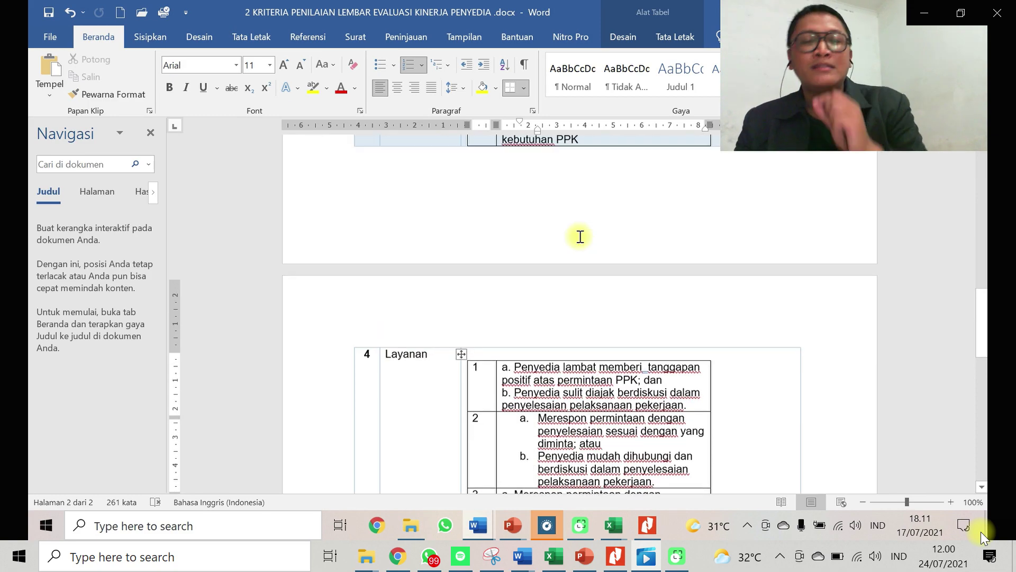
{"action": "scroll", "coordinate": [604, 274], "scroll_direction": "up", "scroll_amount": 2}
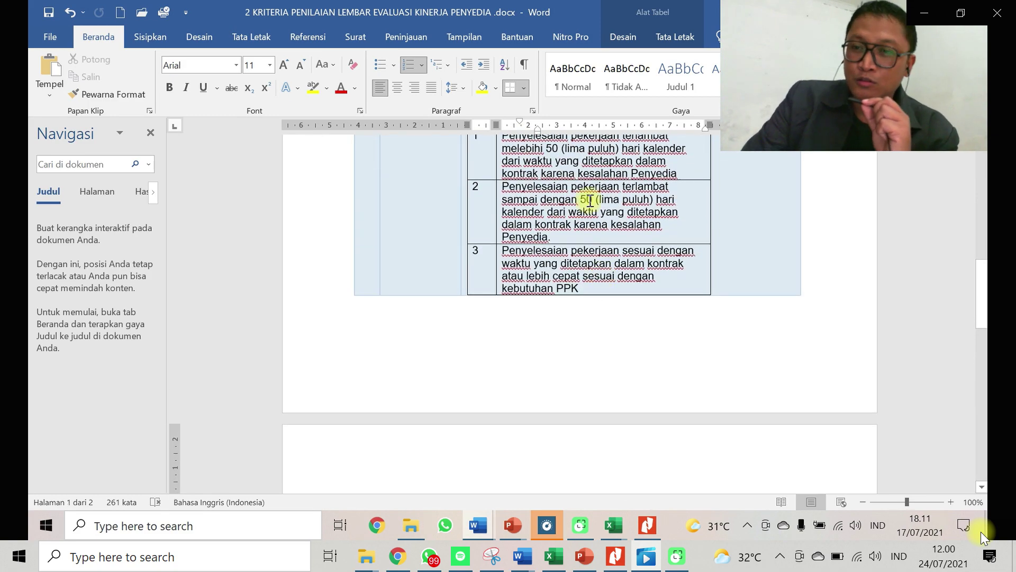
{"action": "scroll", "coordinate": [736, 281], "scroll_direction": "down", "scroll_amount": 4}
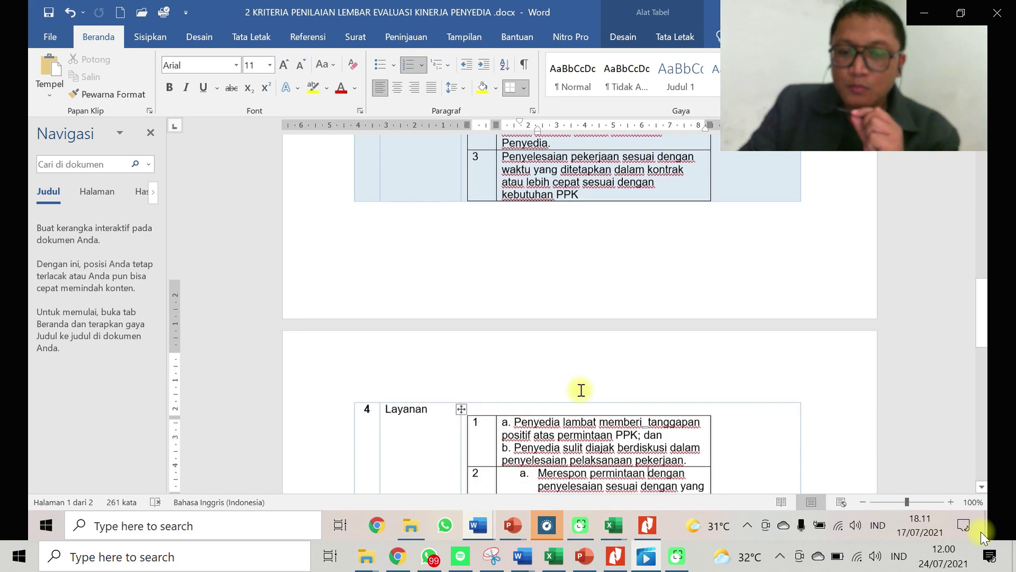
- Switch to the supplier evaluation workbook in Excel and check the Bobot weights of the four criteria on Paket 1
{"action": "mouse_move", "coordinate": [624, 522]}
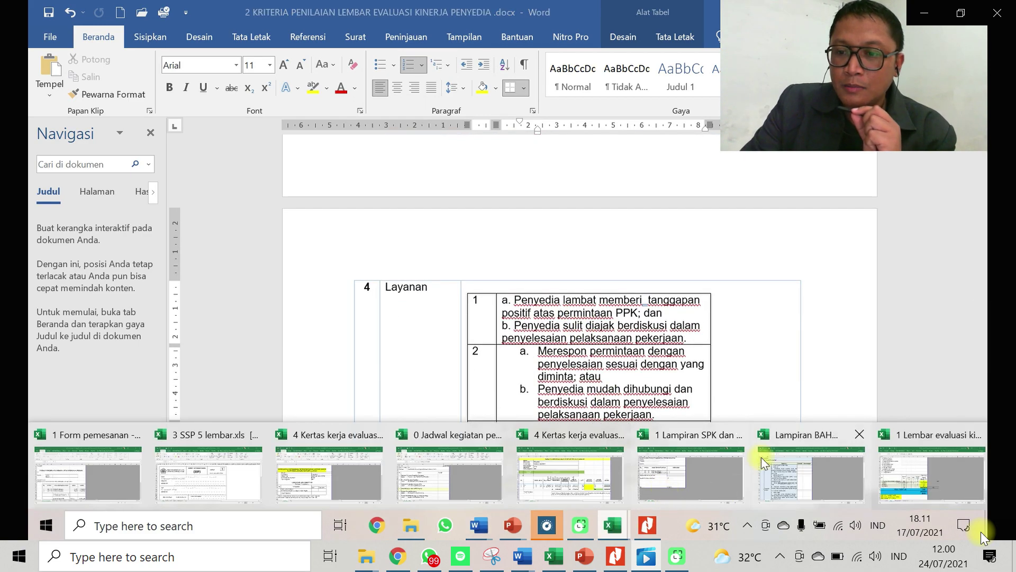
{"action": "left_click", "coordinate": [948, 466]}
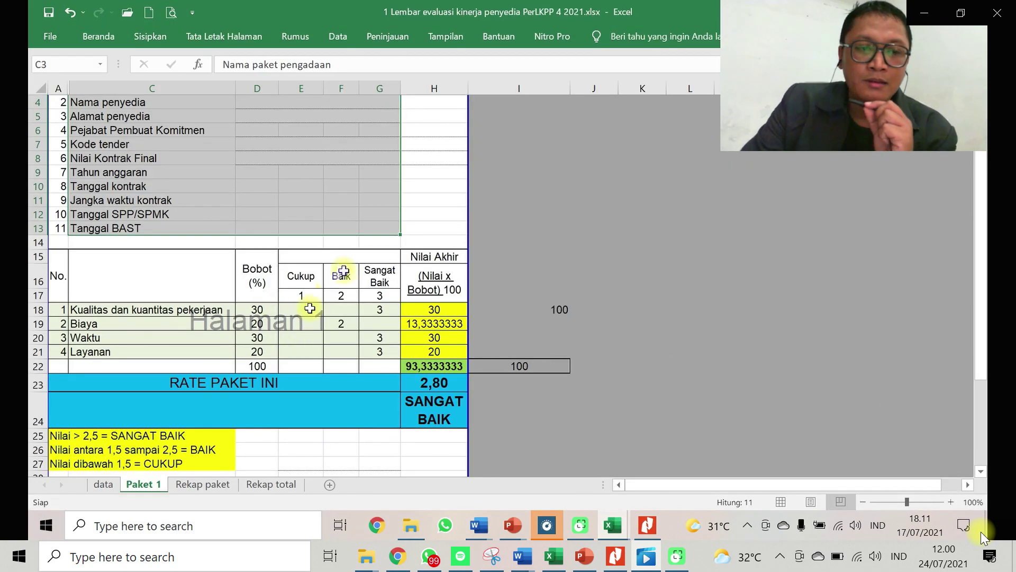
{"action": "left_click", "coordinate": [343, 351]}
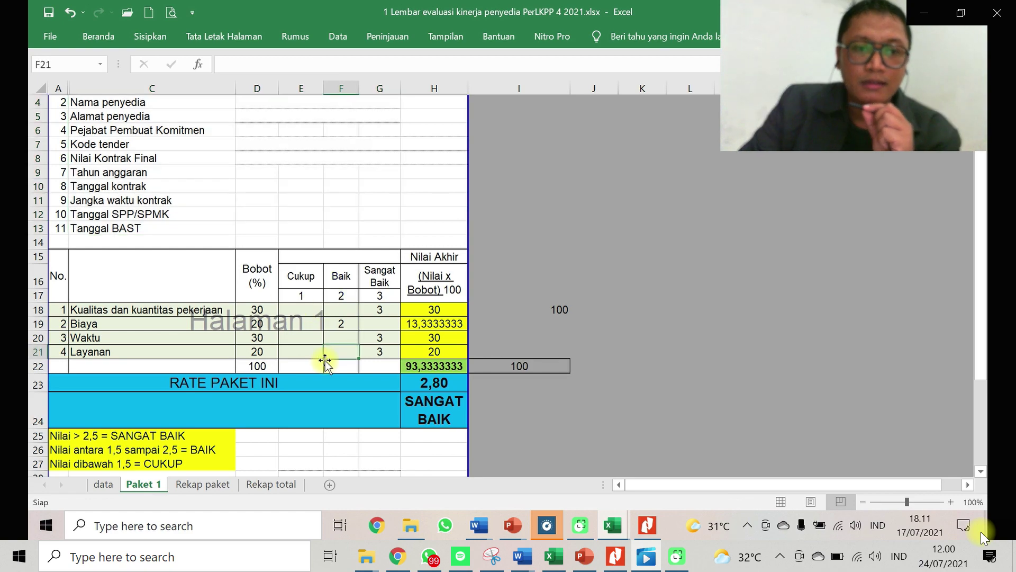
{"action": "left_click", "coordinate": [270, 311]}
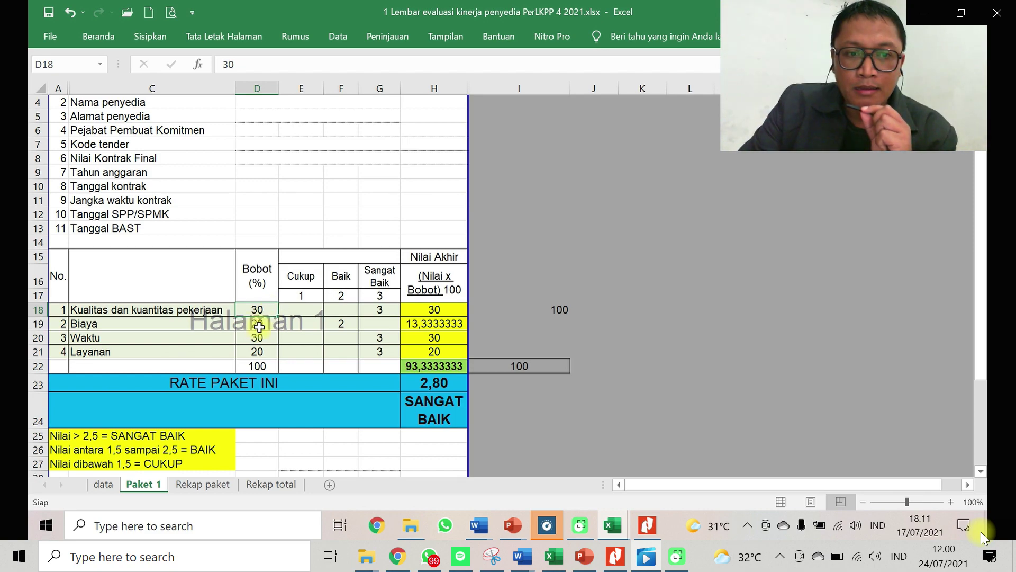
{"action": "left_click", "coordinate": [269, 328]}
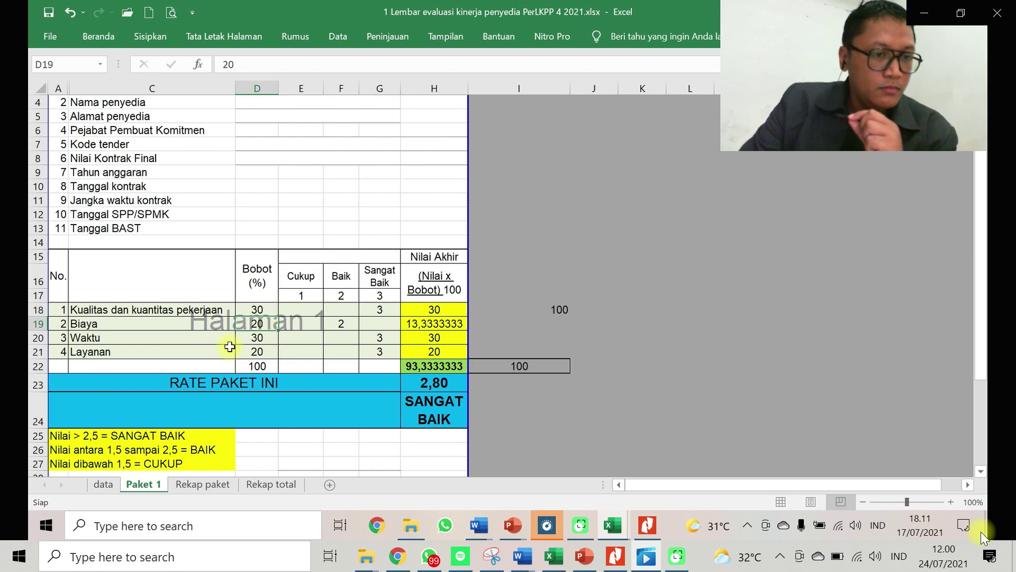
{"action": "left_click", "coordinate": [257, 339]}
{"action": "left_click", "coordinate": [262, 352]}
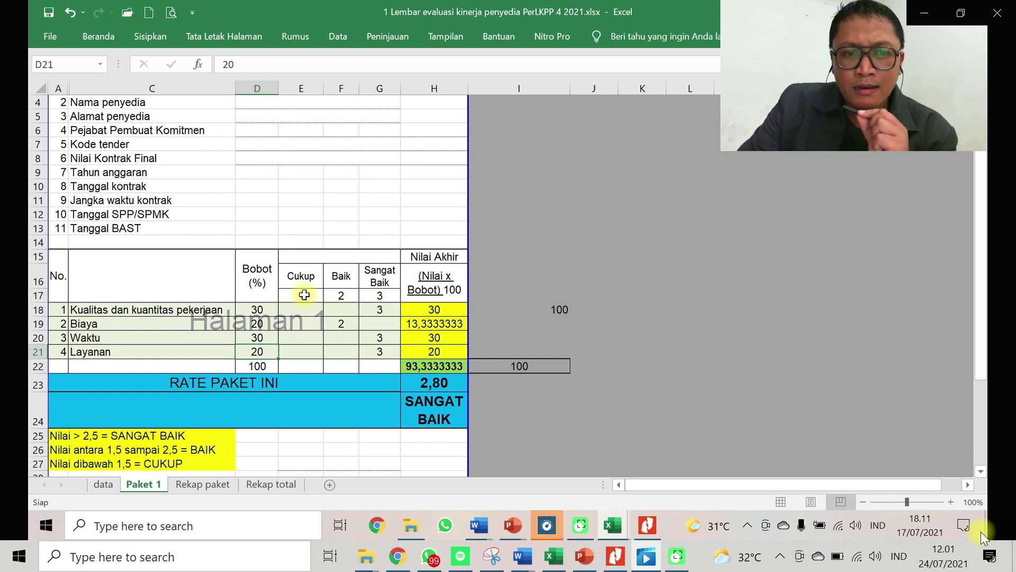
- Try rating Kualitas dan kuantitas pekerjaan as Baik by entering 2 in F18 and clearing the Sangat Baik score in G18
{"action": "left_click", "coordinate": [382, 312]}
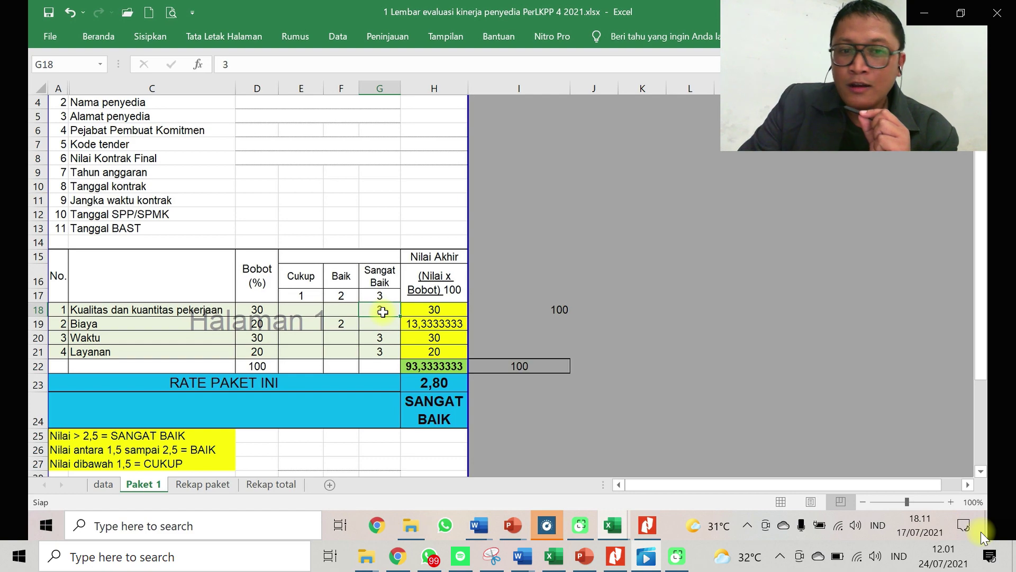
{"action": "left_click", "coordinate": [341, 309]}
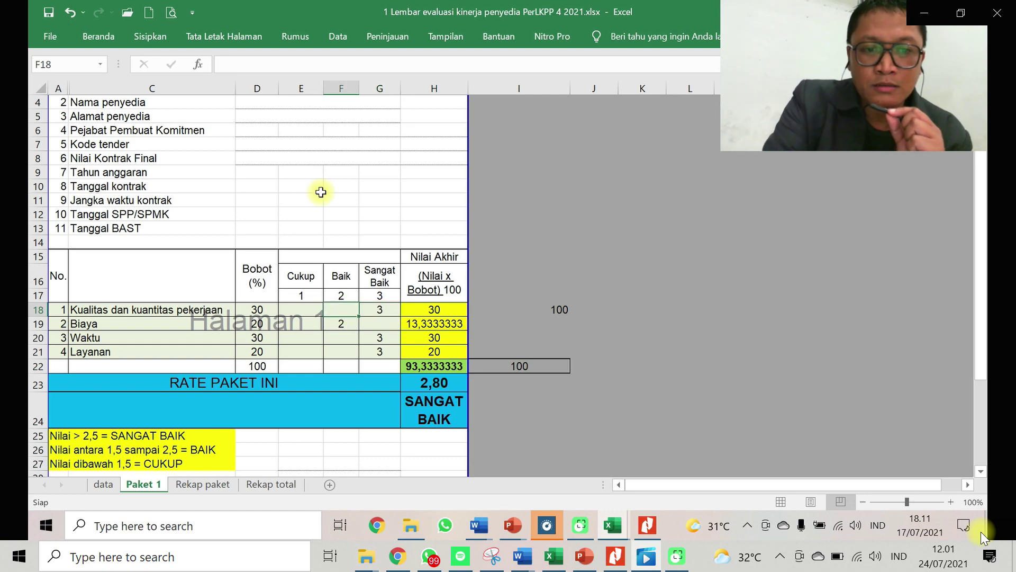
{"action": "type", "text": "2"}
{"action": "key", "text": "Tab"}
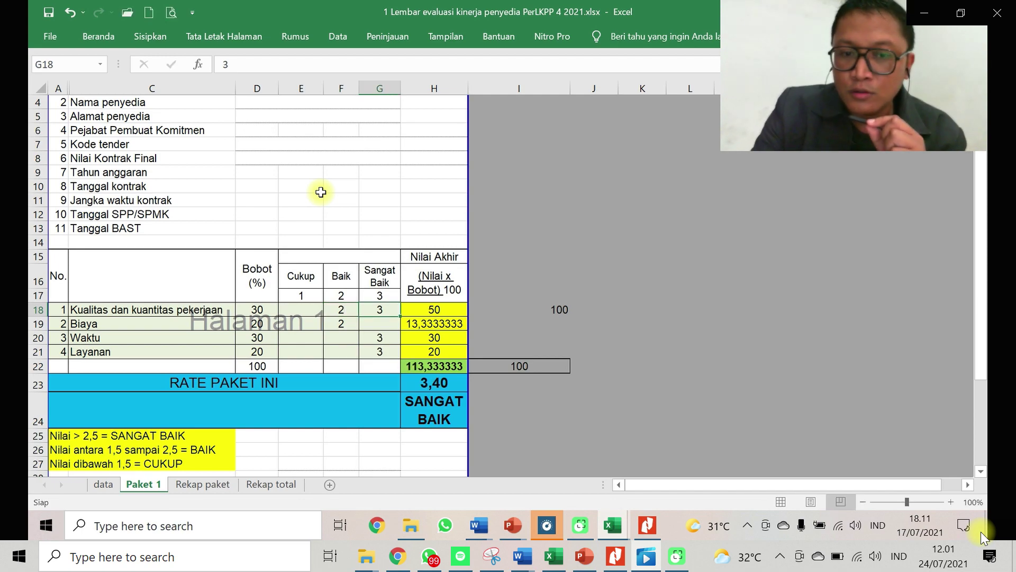
{"action": "key", "text": "Delete"}
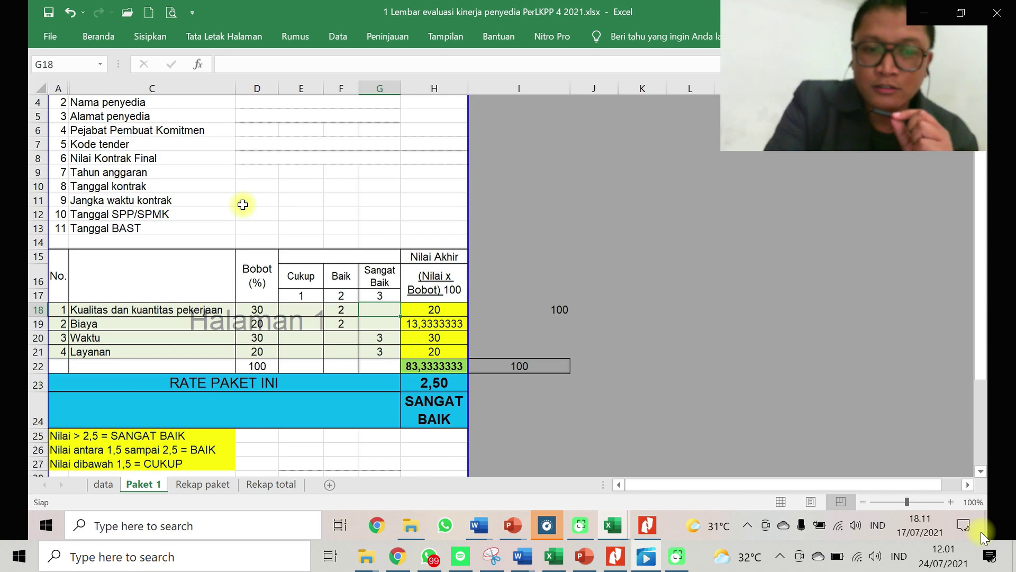
- Restore the Sangat Baik score of 3 for Kualitas dan kuantitas pekerjaan and clear its Baik score
{"action": "type", "text": "3"}
{"action": "key", "text": "Left"}
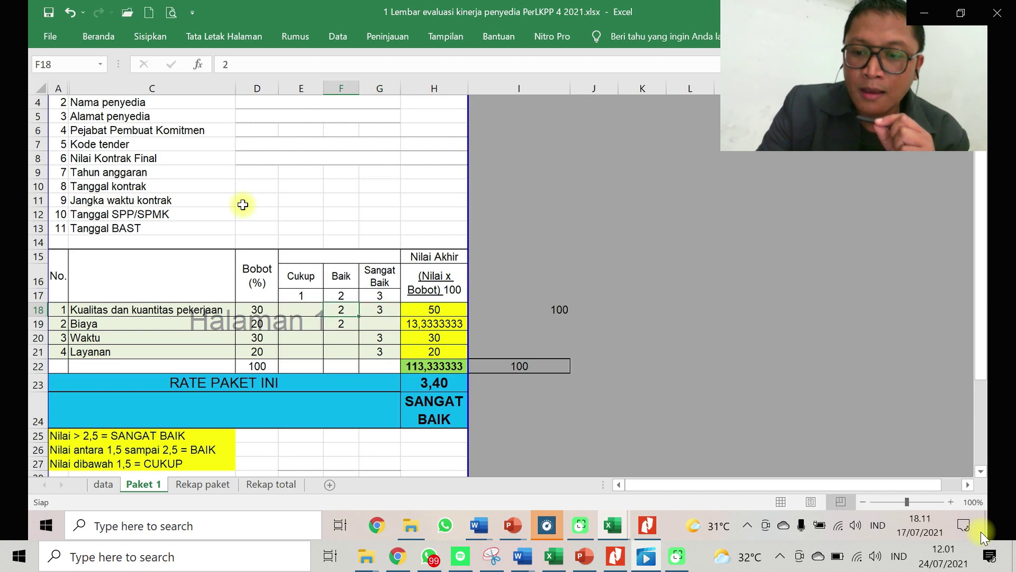
{"action": "key", "text": "Delete"}
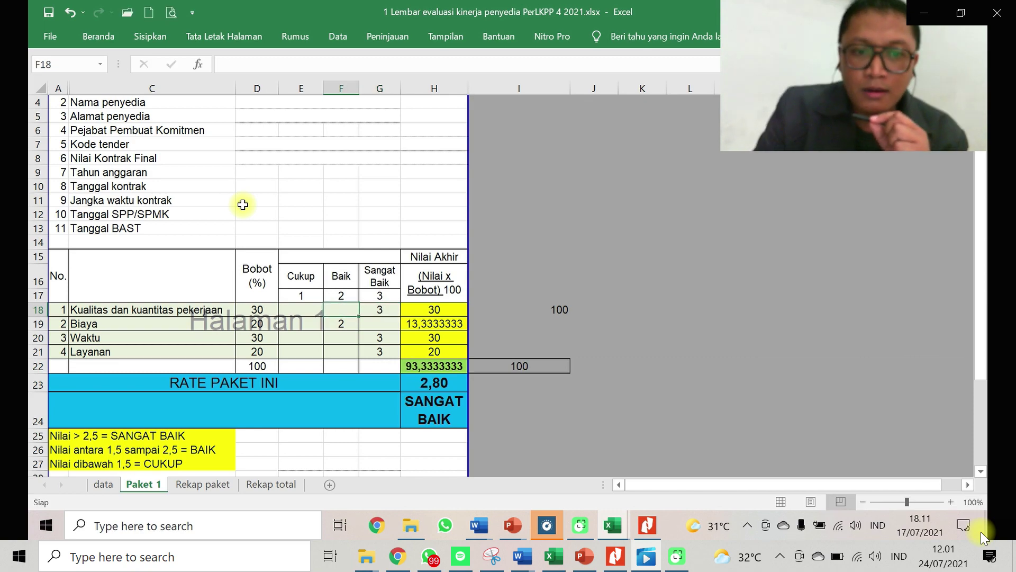
- Rate Biaya as Sangat Baik by entering 3 in G19 and clear its Baik score in F19
{"action": "key", "text": "Down"}
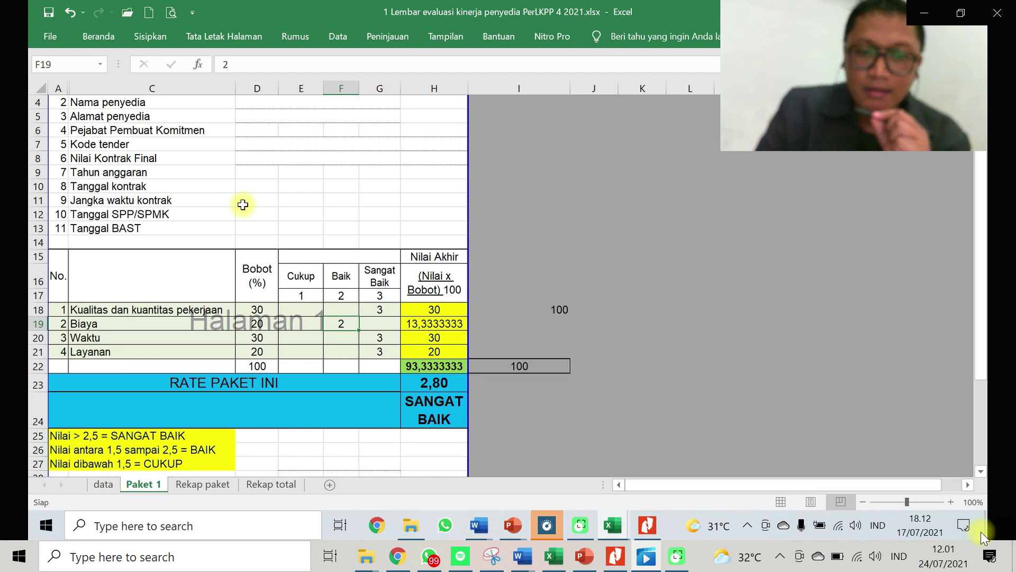
{"action": "key", "text": "Right"}
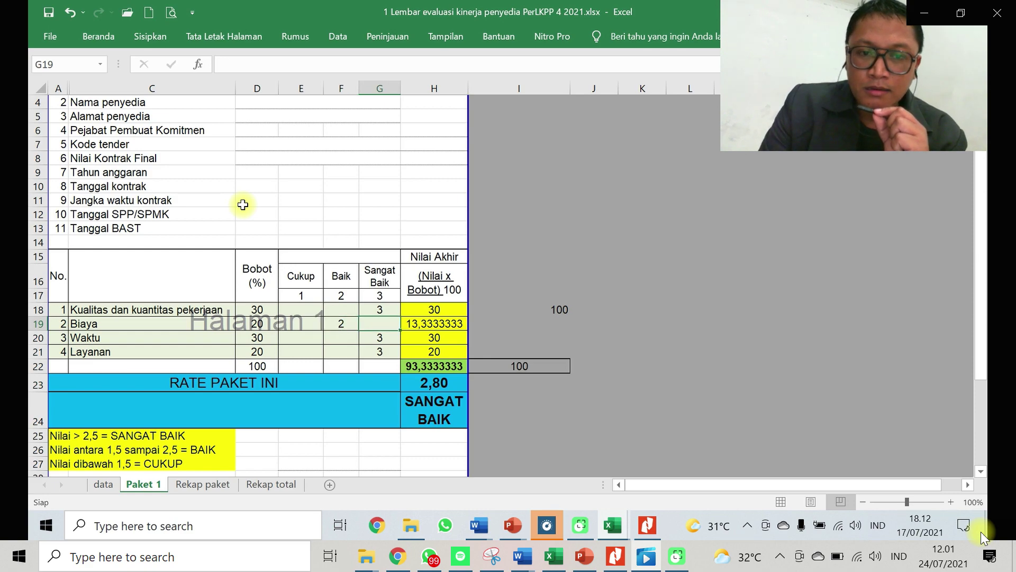
{"action": "key", "text": "Left"}
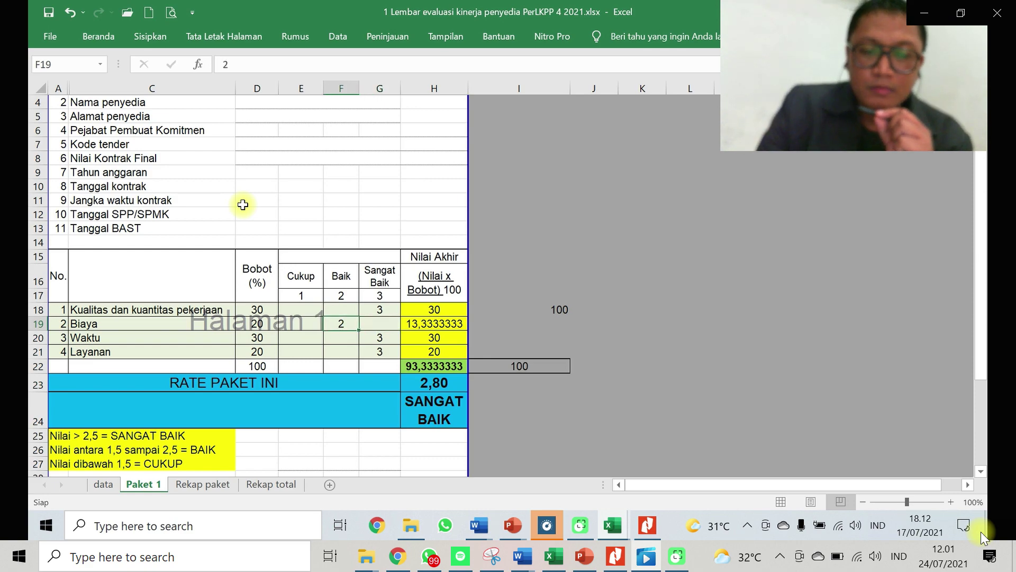
{"action": "key", "text": "Right"}
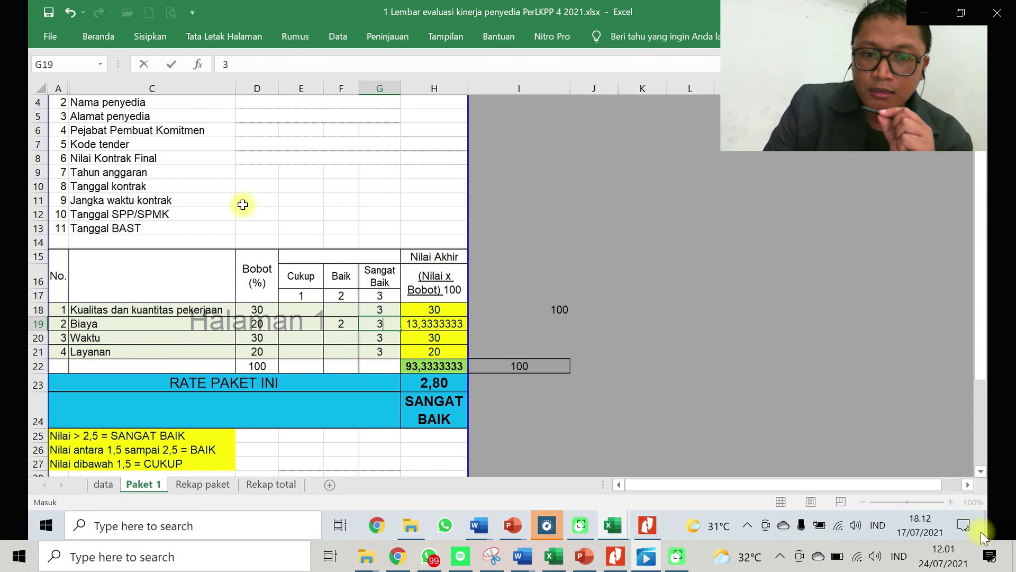
{"action": "type", "text": "3"}
{"action": "key", "text": "Left"}
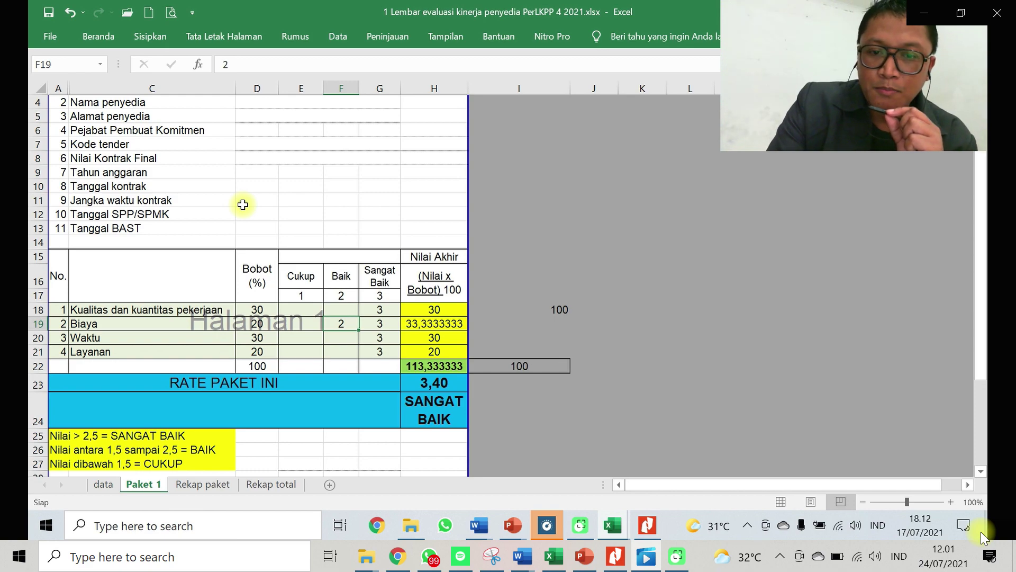
{"action": "key", "text": "Delete"}
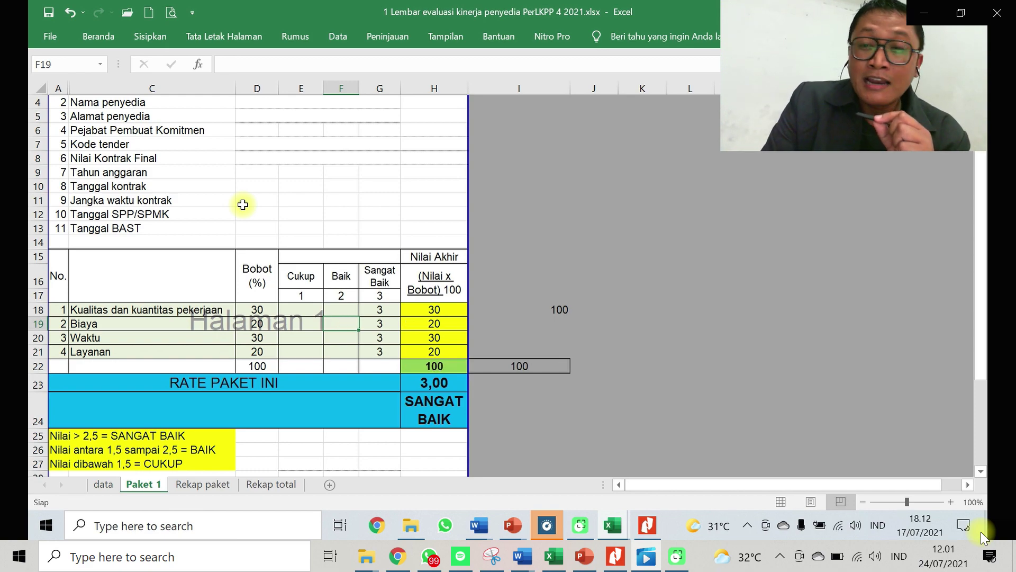
- Try rating Layanan as Cukup by clearing its Sangat Baik score in G21 and entering 1 in E21
{"action": "key", "text": "Down"}
{"action": "key", "text": "Down"}
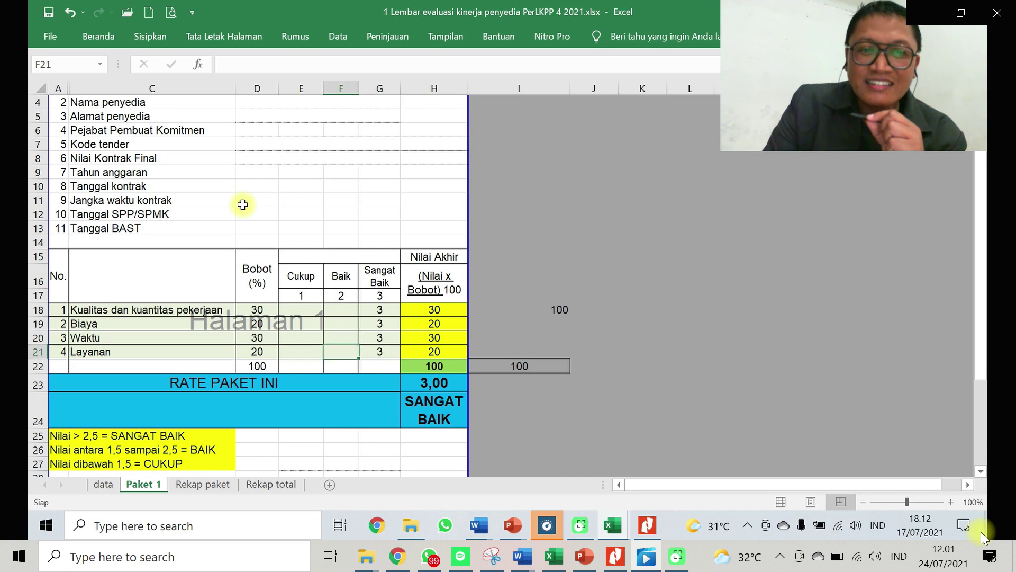
{"action": "key", "text": "Left"}
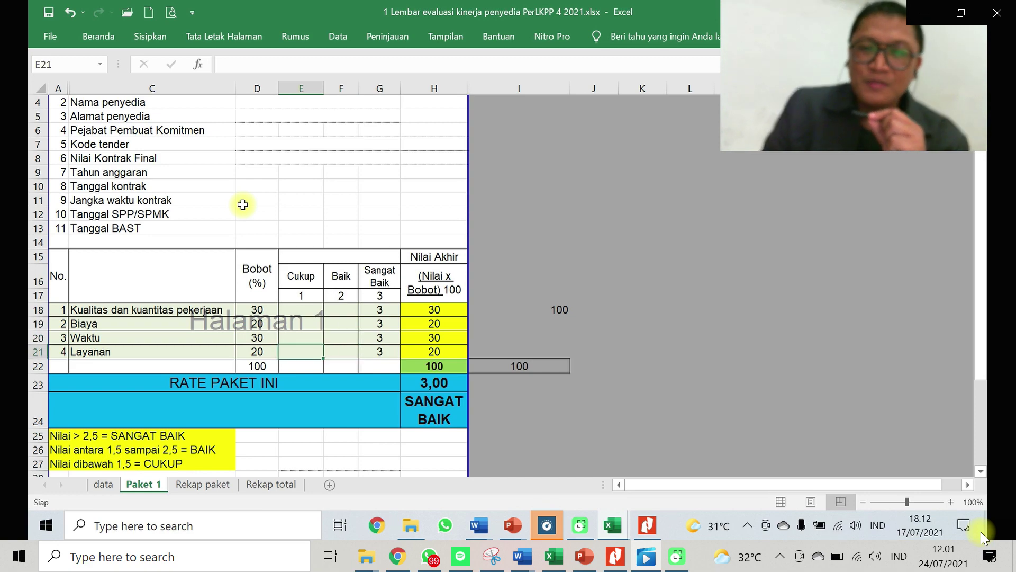
{"action": "key", "text": "Right"}
{"action": "key", "text": "Right"}
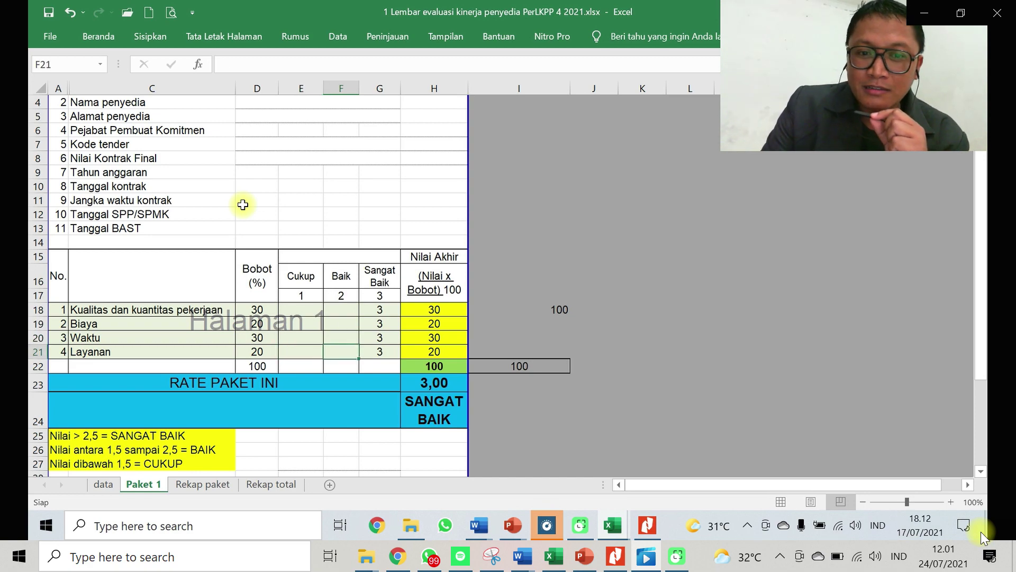
{"action": "key", "text": "Delete"}
{"action": "key", "text": "Left"}
{"action": "key", "text": "Left"}
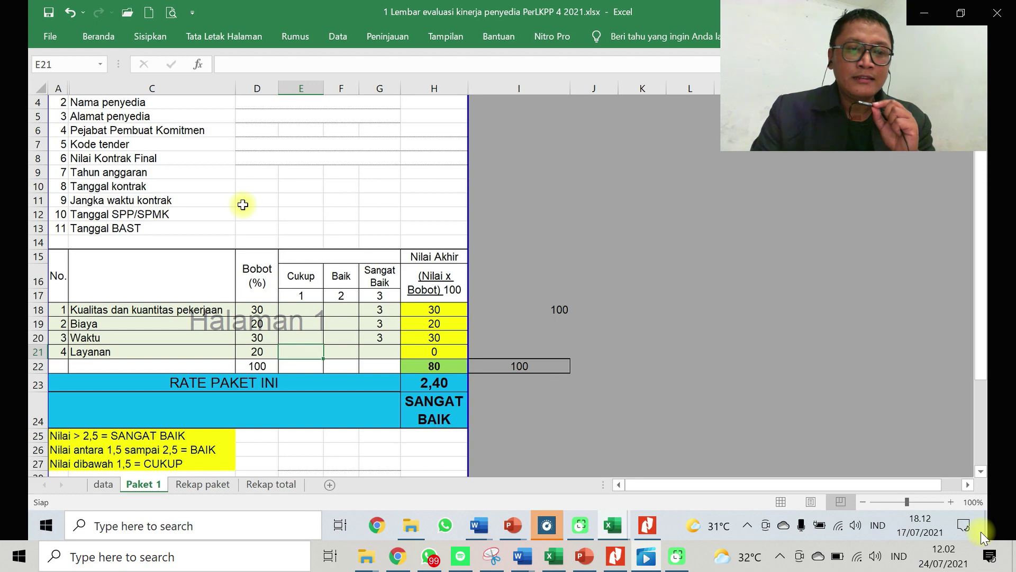
{"action": "type", "text": "1"}
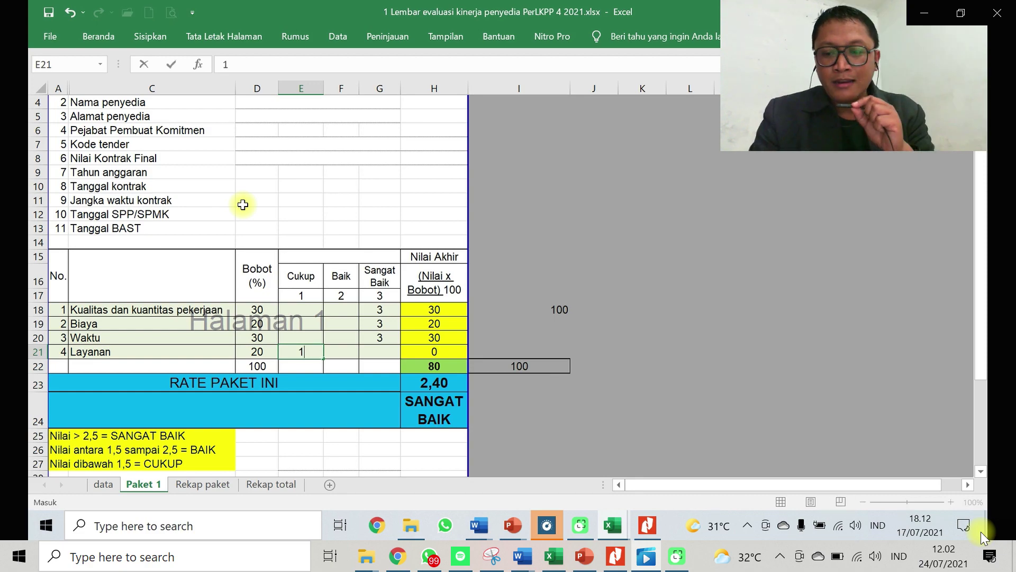
{"action": "key", "text": "Return"}
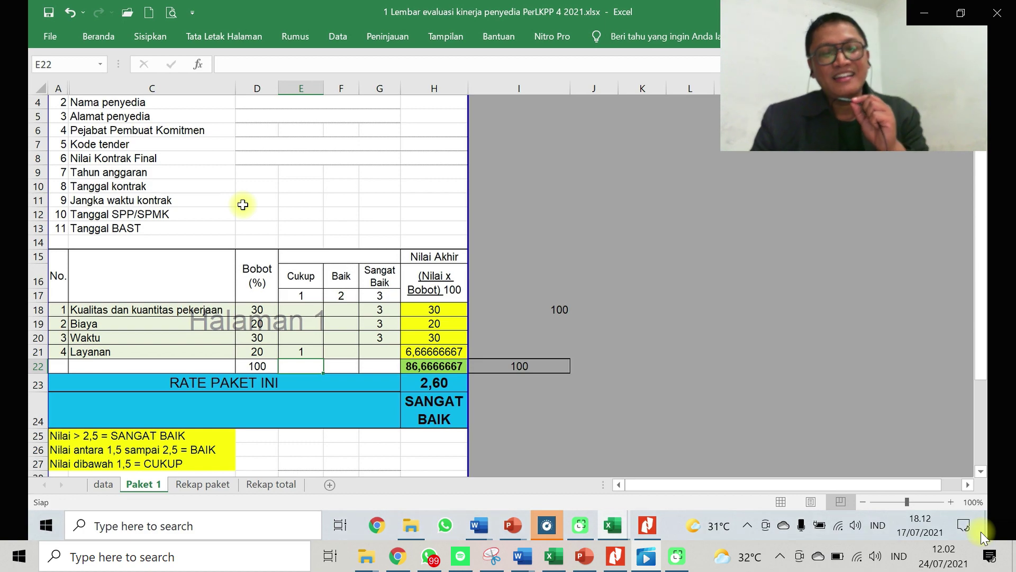
- Try rating Layanan as Baik with 2 in F21, clear its Cukup score, and check the package rate formula in H23
{"action": "key", "text": "Up"}
{"action": "key", "text": "Right"}
{"action": "type", "text": "2"}
{"action": "key", "text": "Return"}
{"action": "key", "text": "Up"}
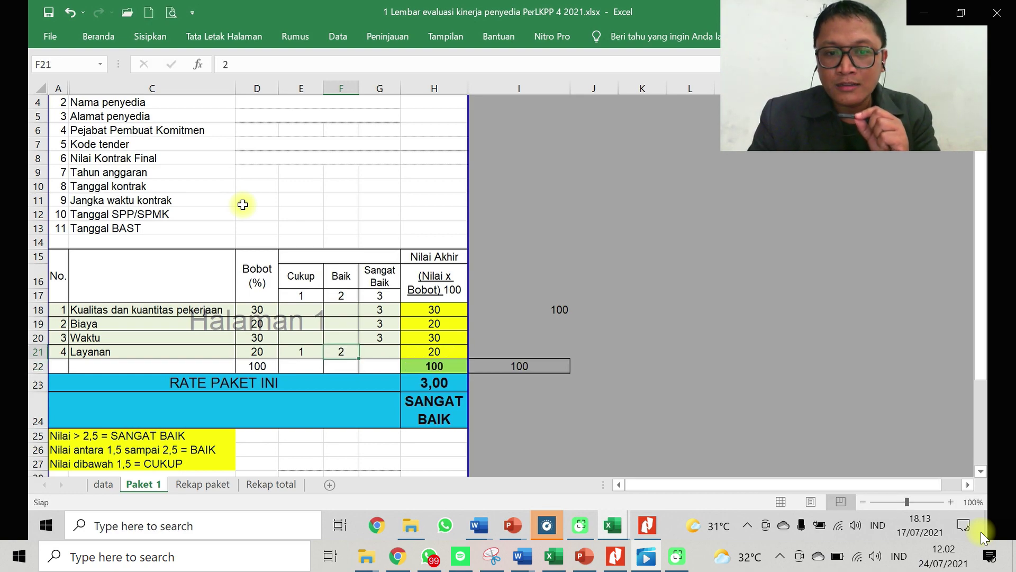
{"action": "key", "text": "Left"}
{"action": "key", "text": "Delete"}
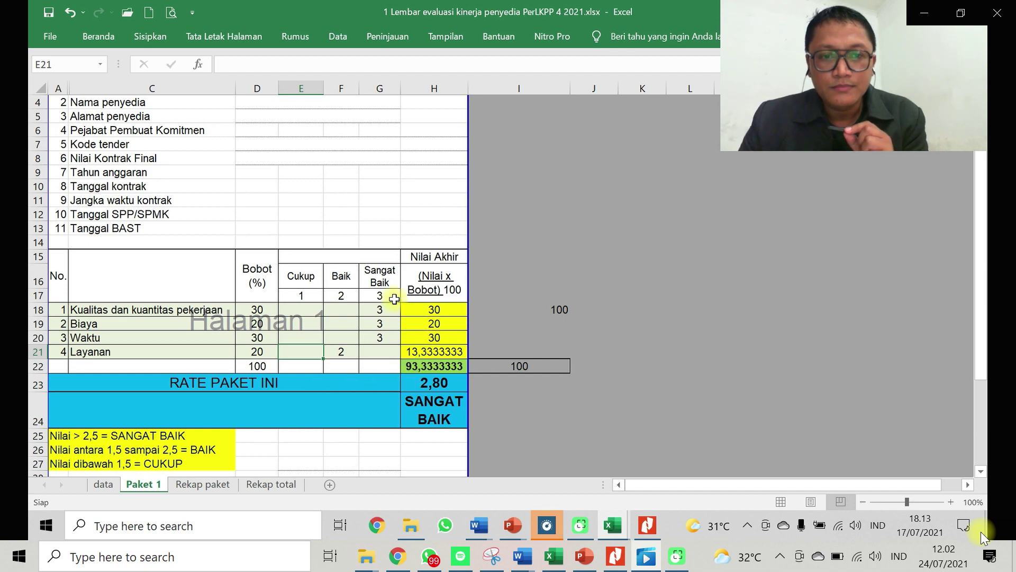
{"action": "left_click", "coordinate": [445, 337]}
{"action": "left_click", "coordinate": [442, 388]}
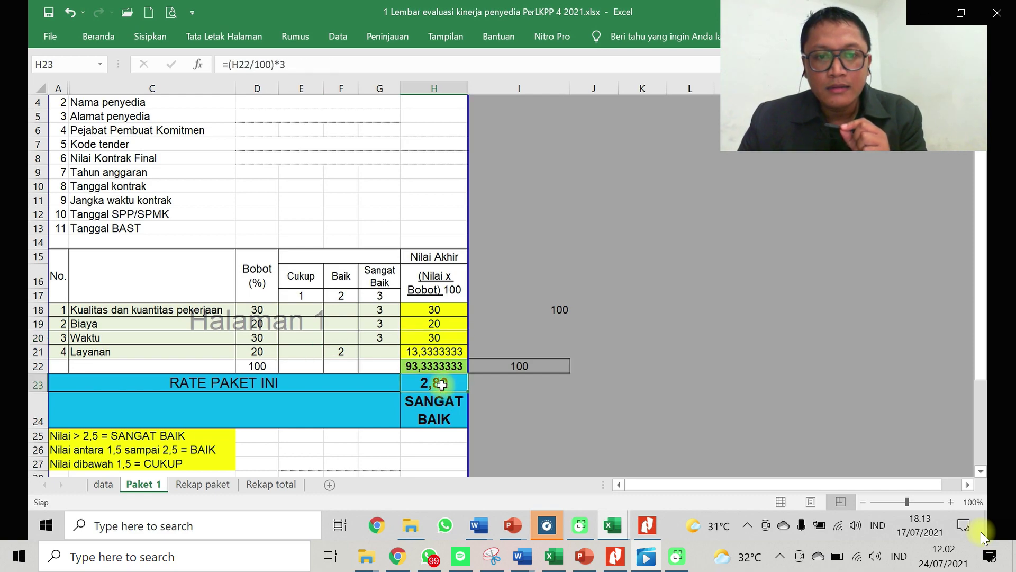
- Restore the Sangat Baik score of 3 for Layanan in G21 and clear its Baik score in F21
{"action": "left_click", "coordinate": [384, 352]}
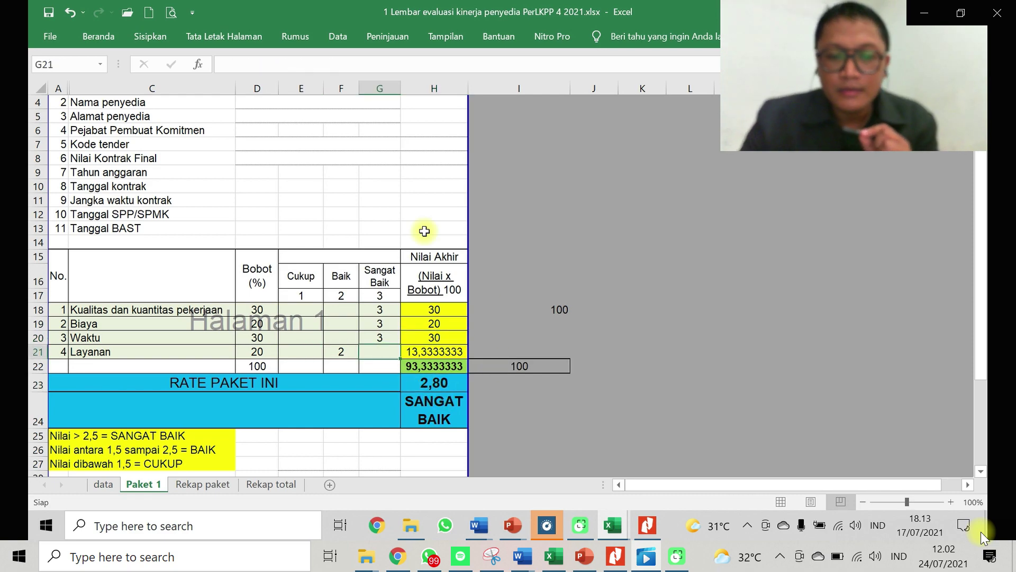
{"action": "type", "text": "3"}
{"action": "key", "text": "Return"}
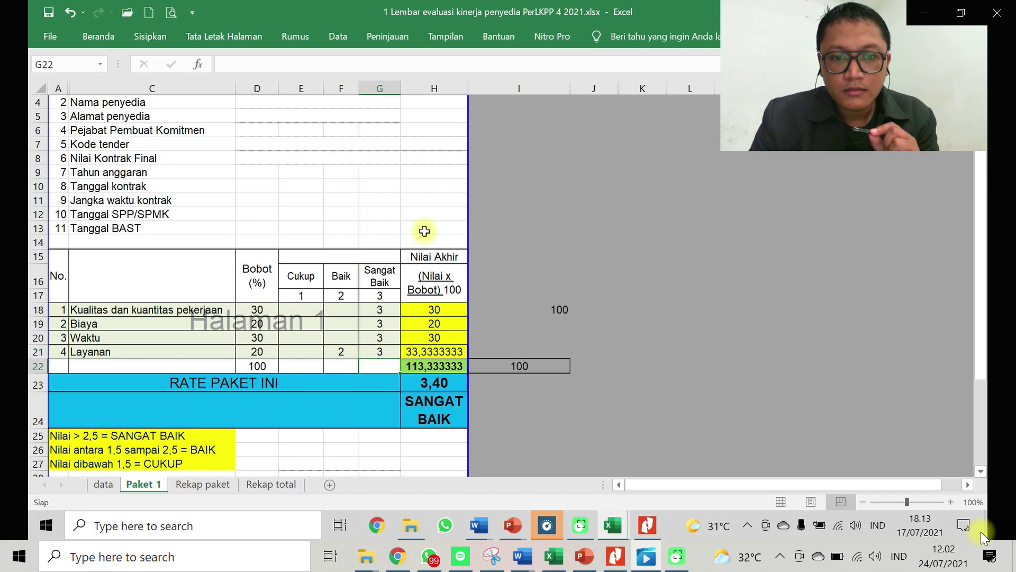
{"action": "key", "text": "Left"}
{"action": "key", "text": "Up"}
{"action": "key", "text": "Delete"}
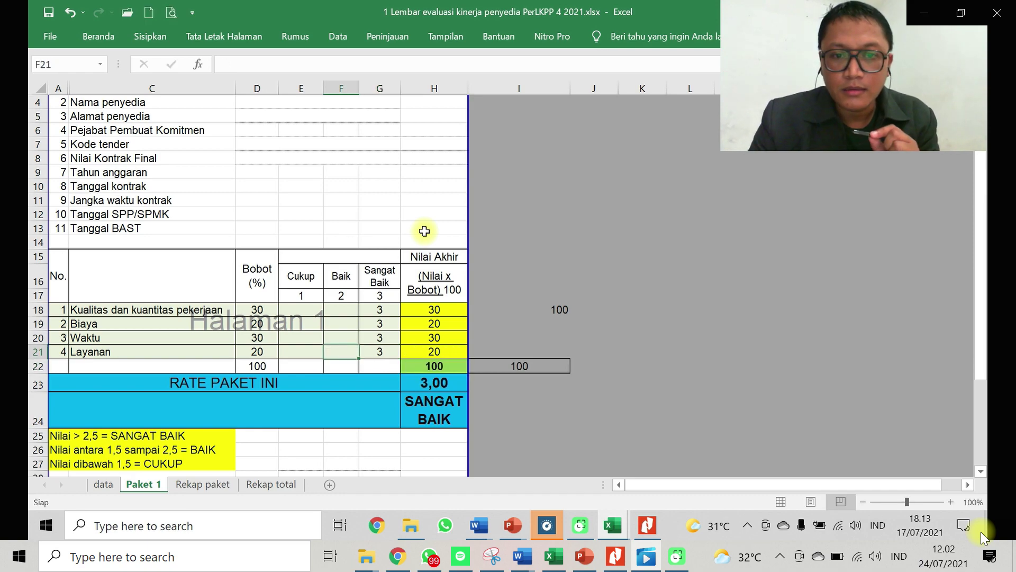
- Check the total Nilai Akhir in H22, the package rate in H23 and the rating category in H24
{"action": "key", "text": "Right"}
{"action": "key", "text": "Right"}
{"action": "key", "text": "Down"}
{"action": "key", "text": "Down"}
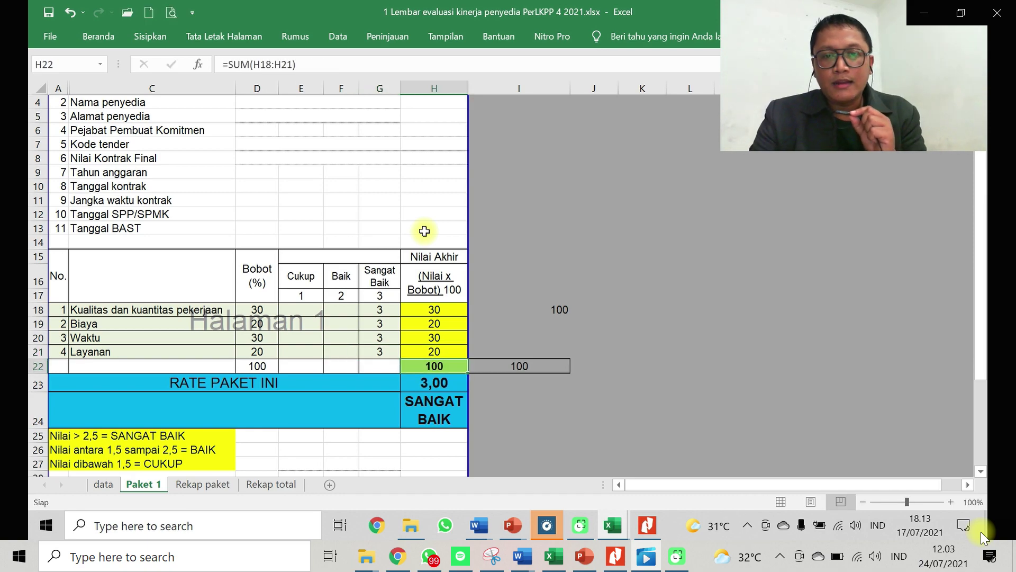
{"action": "key", "text": "Down"}
{"action": "key", "text": "Left"}
{"action": "key", "text": "Up"}
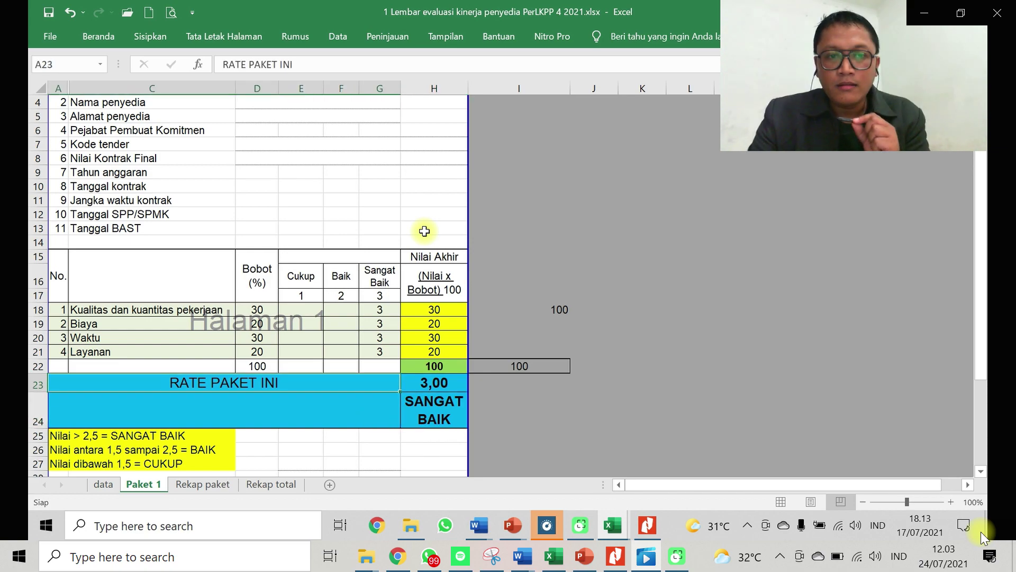
{"action": "key", "text": "Right"}
{"action": "key", "text": "Down"}
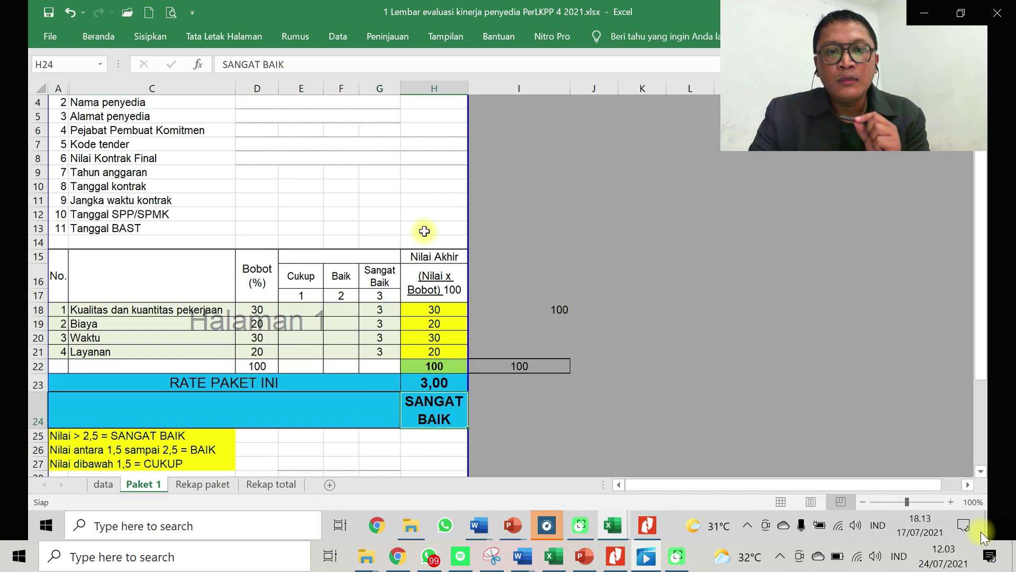
- Compare the package rate in H23 with the Sangat Baik, Baik and Cukup thresholds listed in rows 25 to 27
{"action": "key", "text": "Left"}
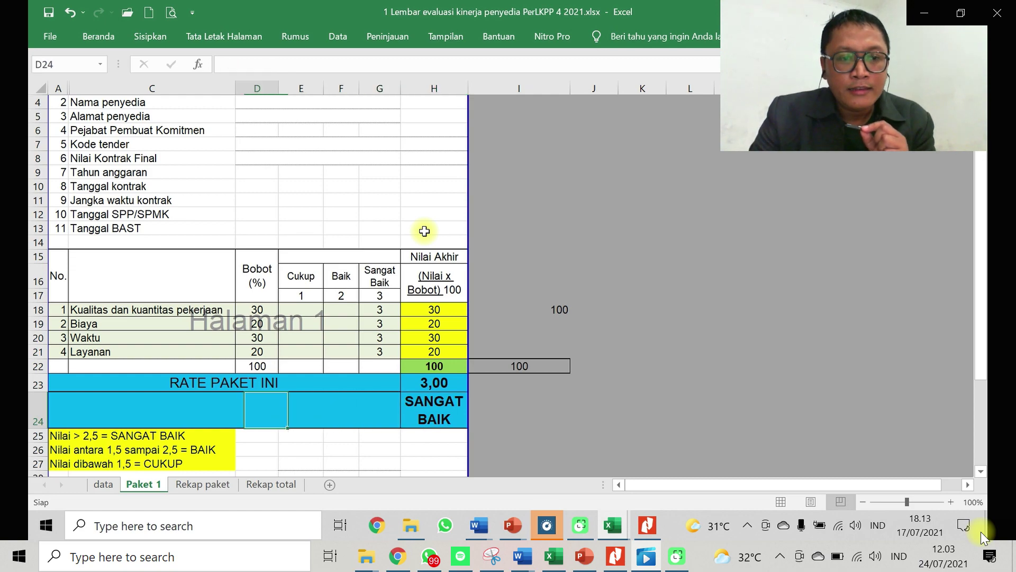
{"action": "key", "text": "Down"}
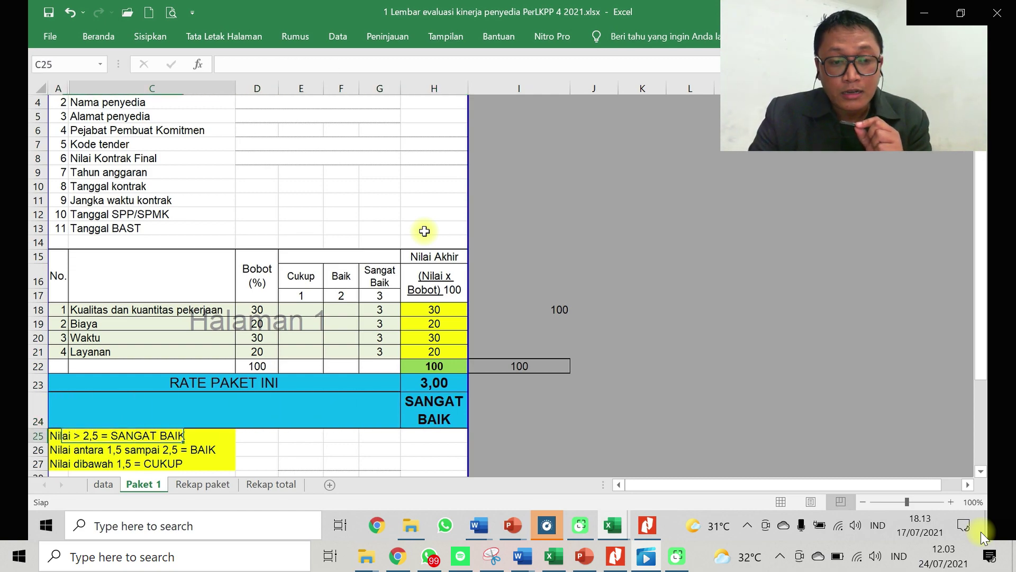
{"action": "key", "text": "Down"}
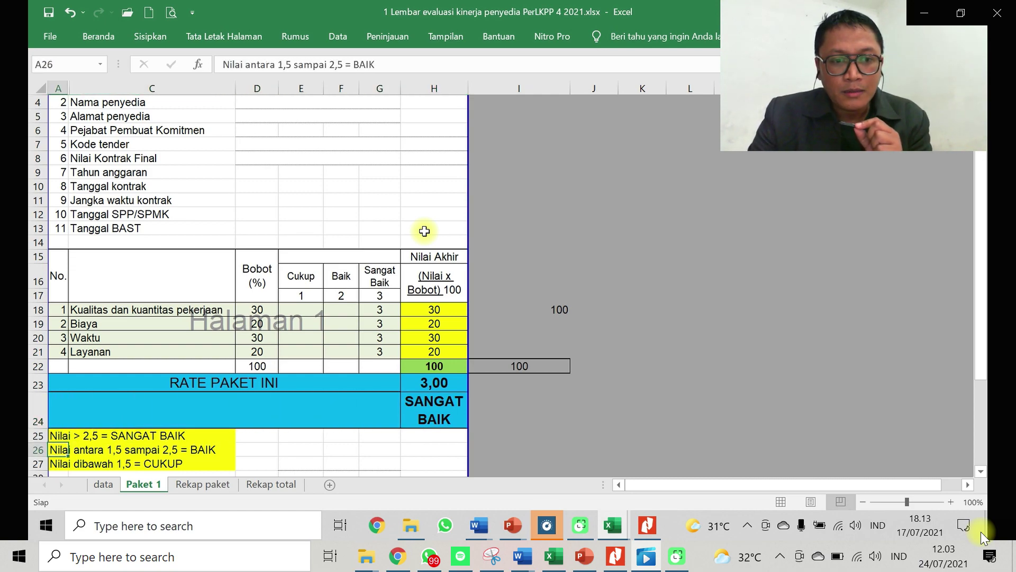
{"action": "key", "text": "Right"}
{"action": "key", "text": "Right"}
{"action": "key", "text": "Left"}
{"action": "key", "text": "Left"}
{"action": "key", "text": "Down"}
{"action": "key", "text": "Right"}
{"action": "key", "text": "Right"}
{"action": "key", "text": "Right"}
{"action": "key", "text": "Right"}
{"action": "key", "text": "Right"}
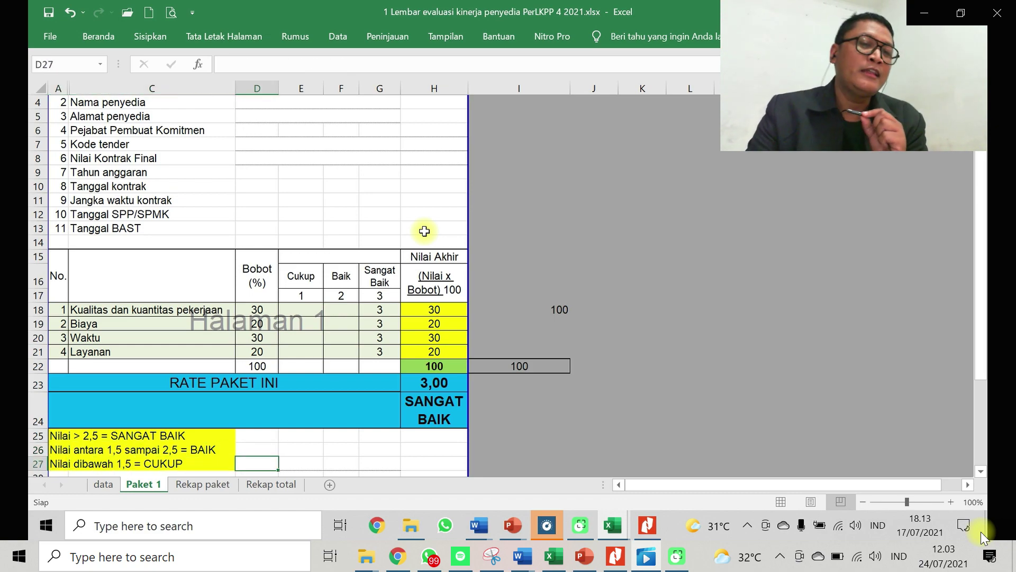
{"action": "key", "text": "Right"}
{"action": "key", "text": "Up"}
{"action": "key", "text": "Up"}
{"action": "key", "text": "Up"}
{"action": "key", "text": "Up"}
{"action": "key", "text": "Up"}
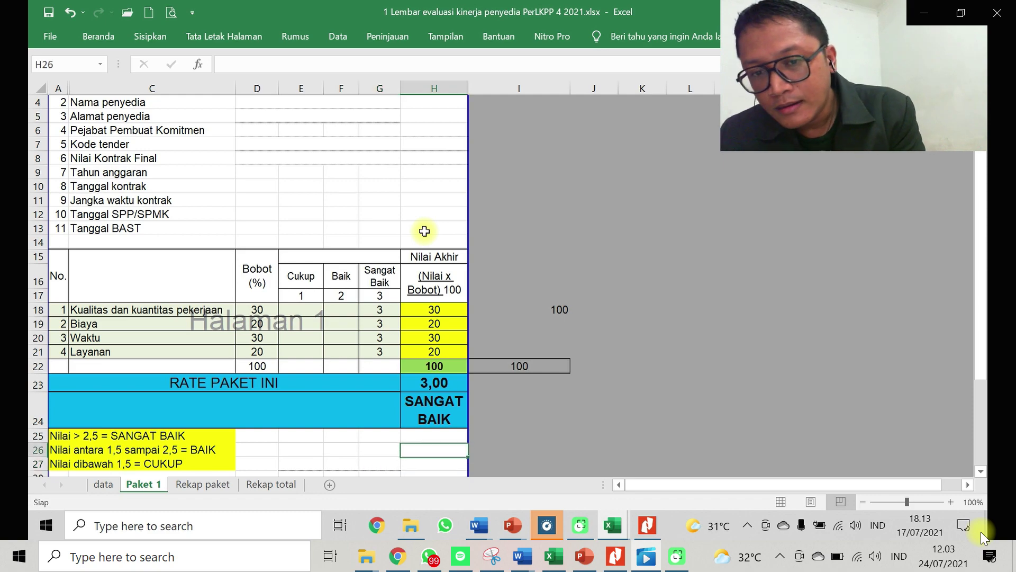
{"action": "key", "text": "Down"}
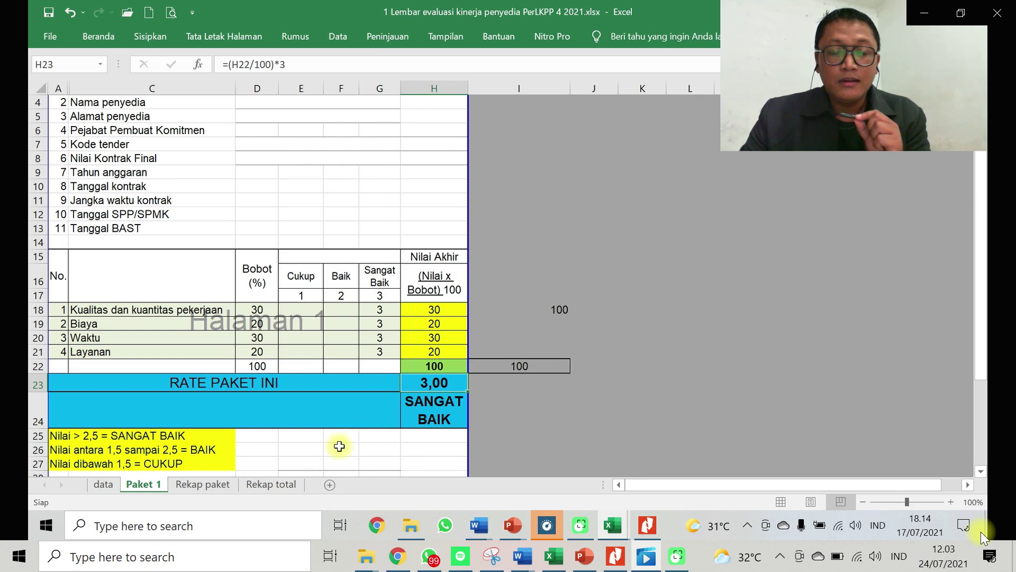
- Look over the signature section at the end of the Paket 1 form and return to its heading
{"action": "left_click", "coordinate": [346, 408]}
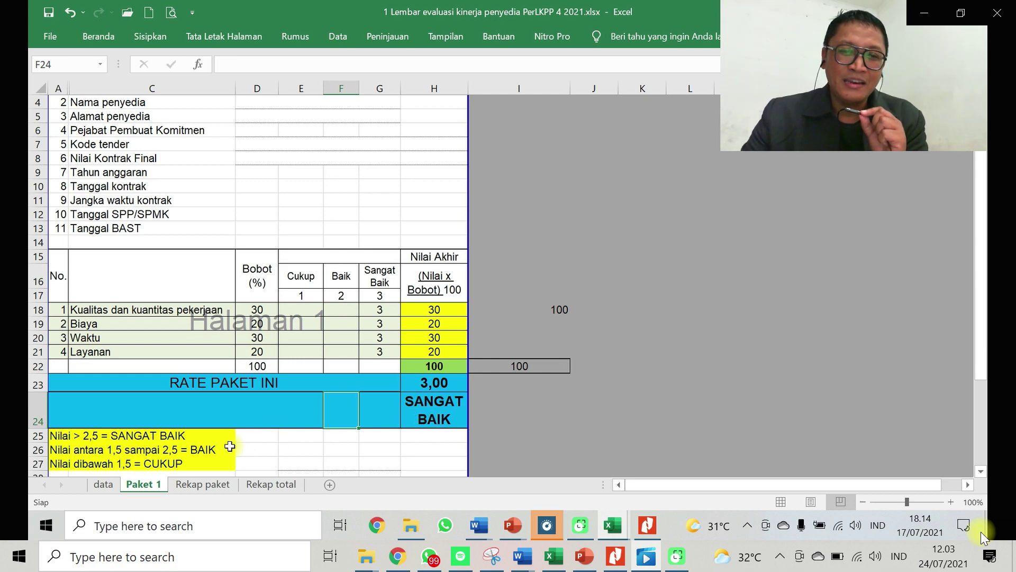
{"action": "scroll", "coordinate": [227, 449], "scroll_direction": "down", "scroll_amount": 1}
{"action": "scroll", "coordinate": [228, 447], "scroll_direction": "down", "scroll_amount": 1}
{"action": "scroll", "coordinate": [228, 444], "scroll_direction": "up", "scroll_amount": 1}
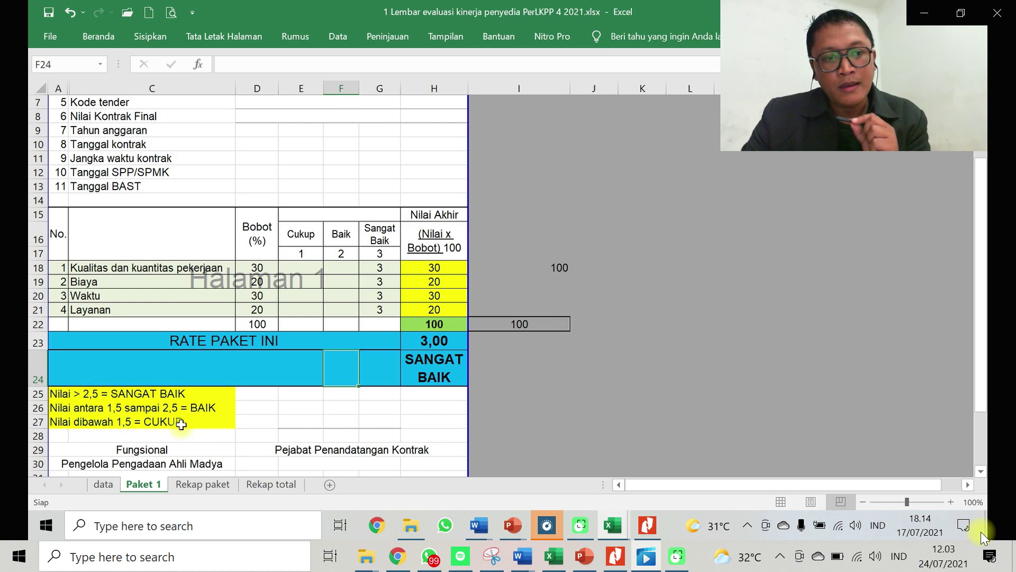
{"action": "scroll", "coordinate": [201, 426], "scroll_direction": "down", "scroll_amount": 3}
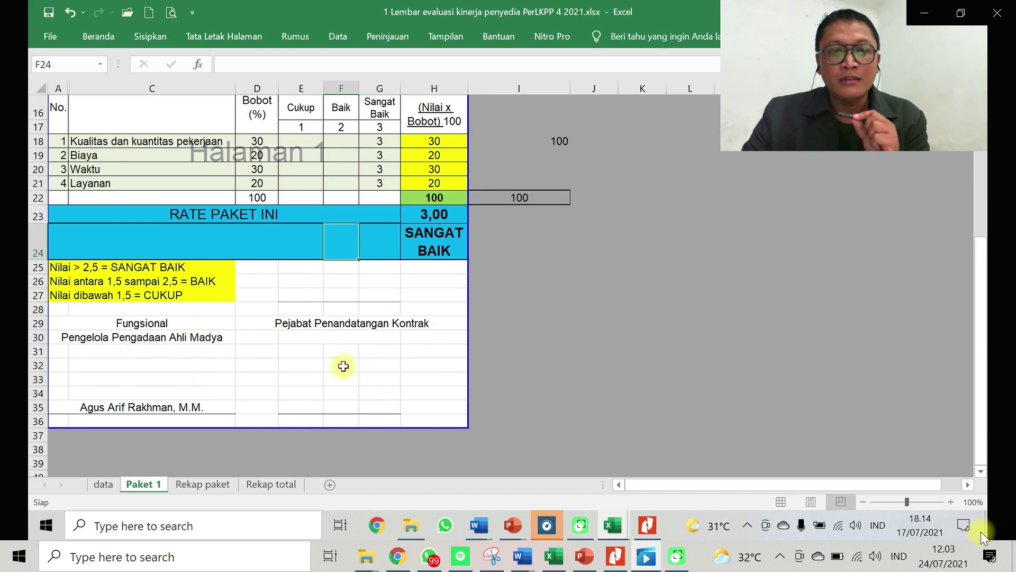
{"action": "scroll", "coordinate": [343, 366], "scroll_direction": "up", "scroll_amount": 2}
{"action": "scroll", "coordinate": [343, 366], "scroll_direction": "up", "scroll_amount": 3}
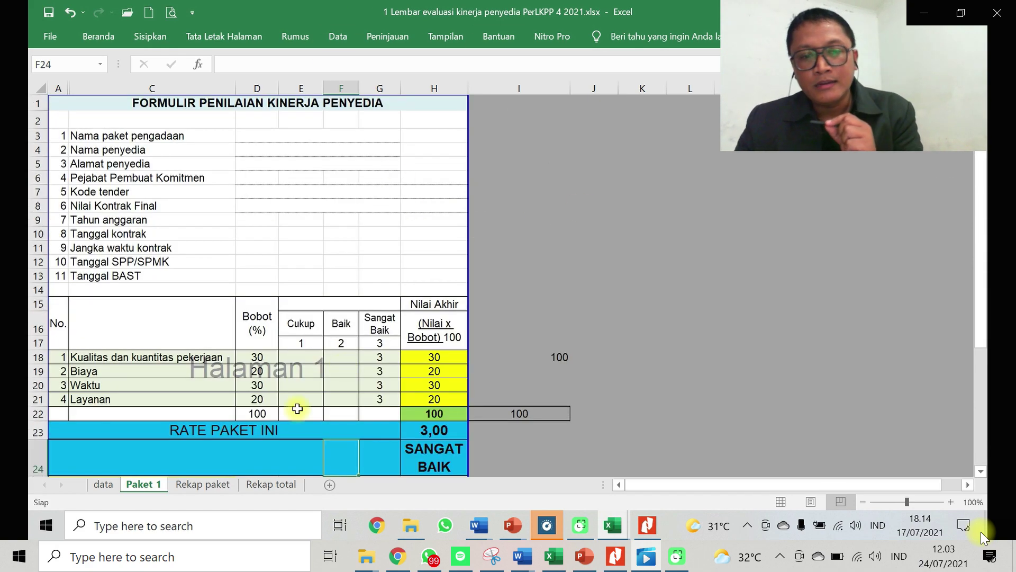
- Open the Rekap paket sheet and review its supplier details, package names, tender codes and PPK column
{"action": "left_click", "coordinate": [212, 483]}
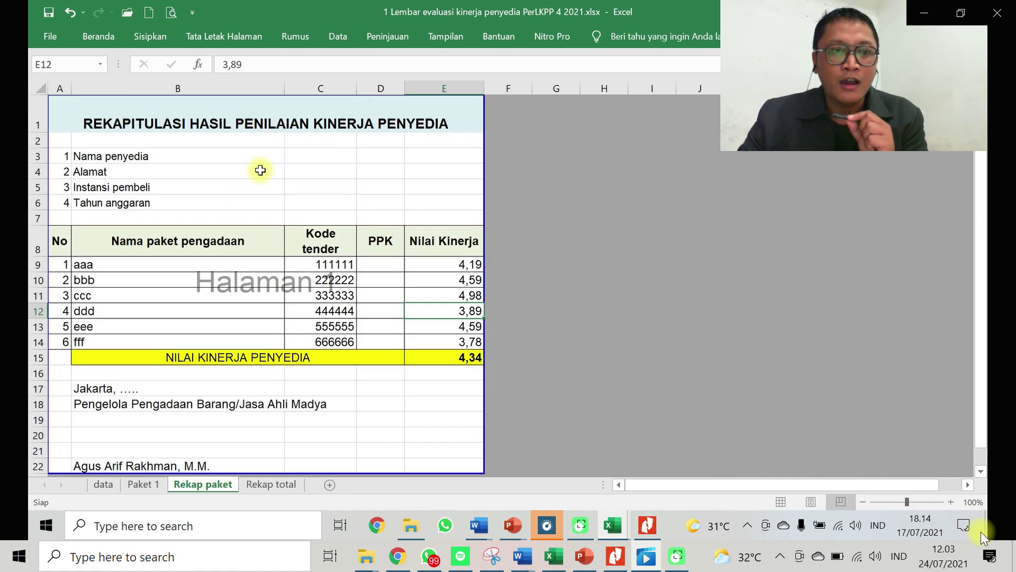
{"action": "left_click", "coordinate": [241, 172]}
{"action": "left_click", "coordinate": [200, 263]}
{"action": "left_click", "coordinate": [324, 295]}
{"action": "left_click", "coordinate": [386, 290]}
- Open the Rekap total sheet and examine the suppliers' Nilai Kinerja scores and the average formula in C13
{"action": "left_click", "coordinate": [270, 484]}
{"action": "left_click", "coordinate": [263, 240]}
{"action": "left_click", "coordinate": [433, 236]}
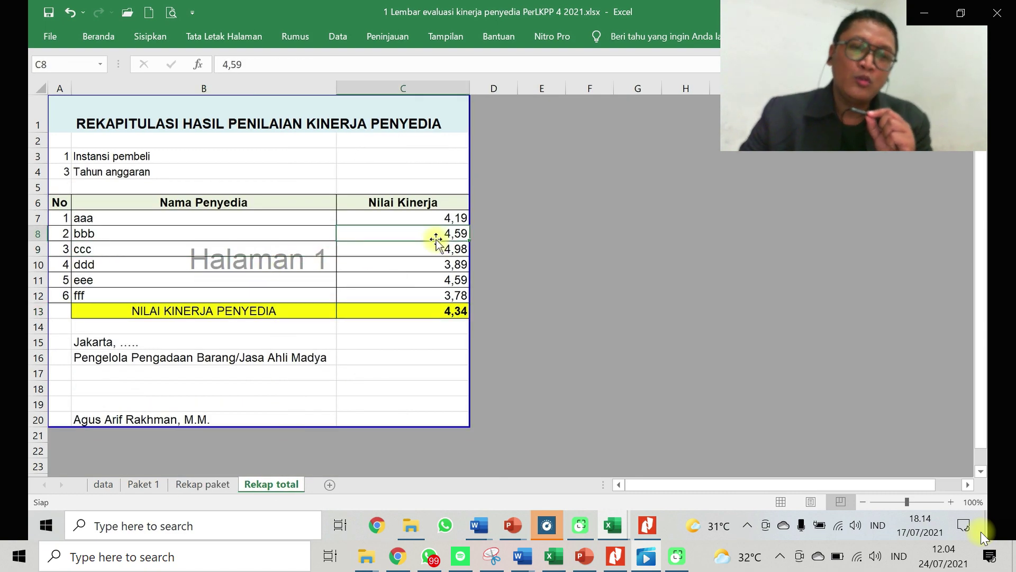
{"action": "left_click", "coordinate": [429, 277]}
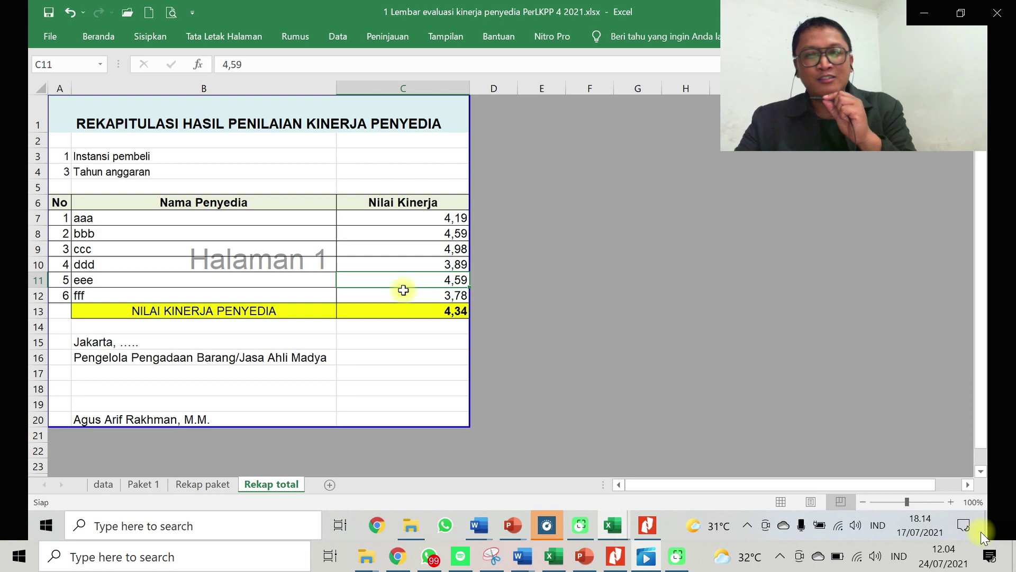
{"action": "left_click", "coordinate": [408, 310]}
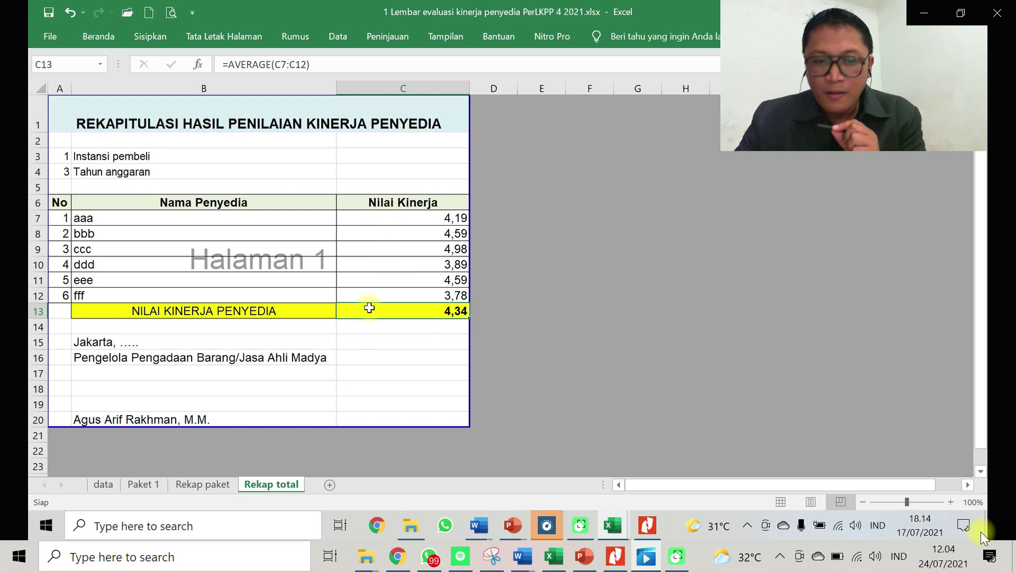
- Return to the Paket 1 sheet and look over the evaluation form again
{"action": "left_click", "coordinate": [136, 487]}
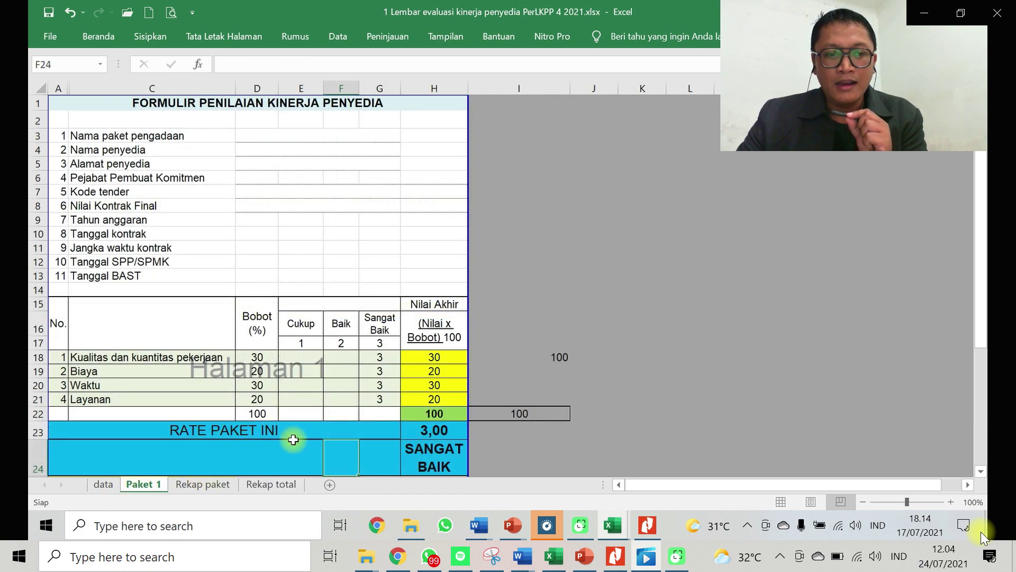
{"action": "left_click", "coordinate": [280, 454]}
{"action": "left_click", "coordinate": [339, 247]}
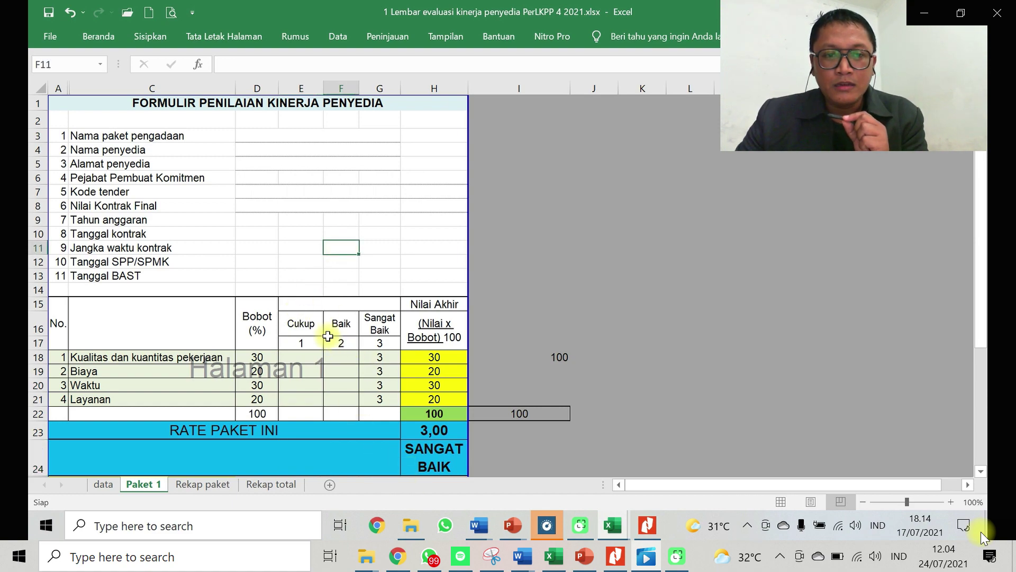
- Switch to File Explorer and go up to the ARSIP KERJA PENGADAAN LANGSUNG folder
{"action": "left_click", "coordinate": [408, 524]}
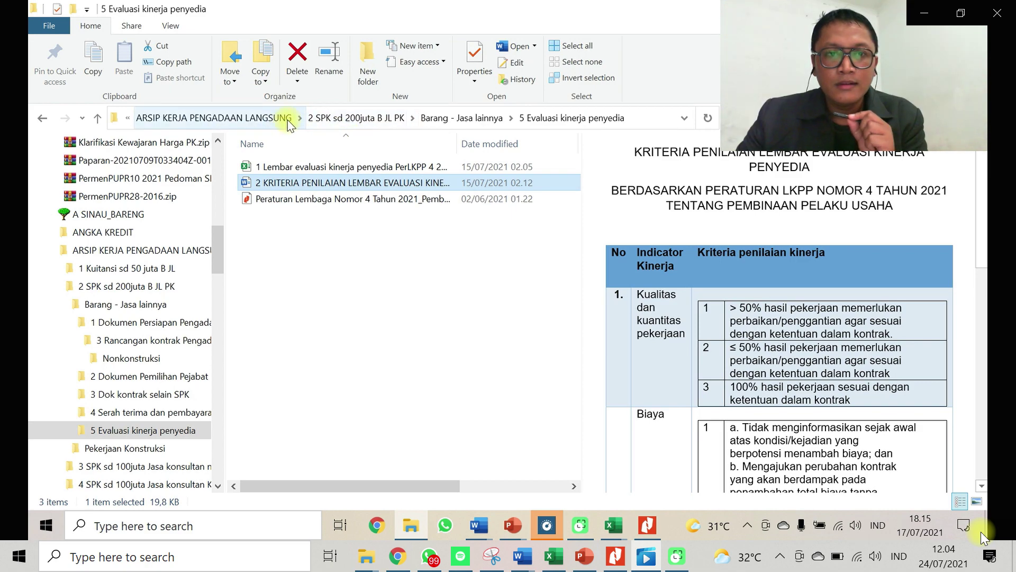
{"action": "left_click", "coordinate": [352, 119]}
{"action": "left_click", "coordinate": [264, 119]}
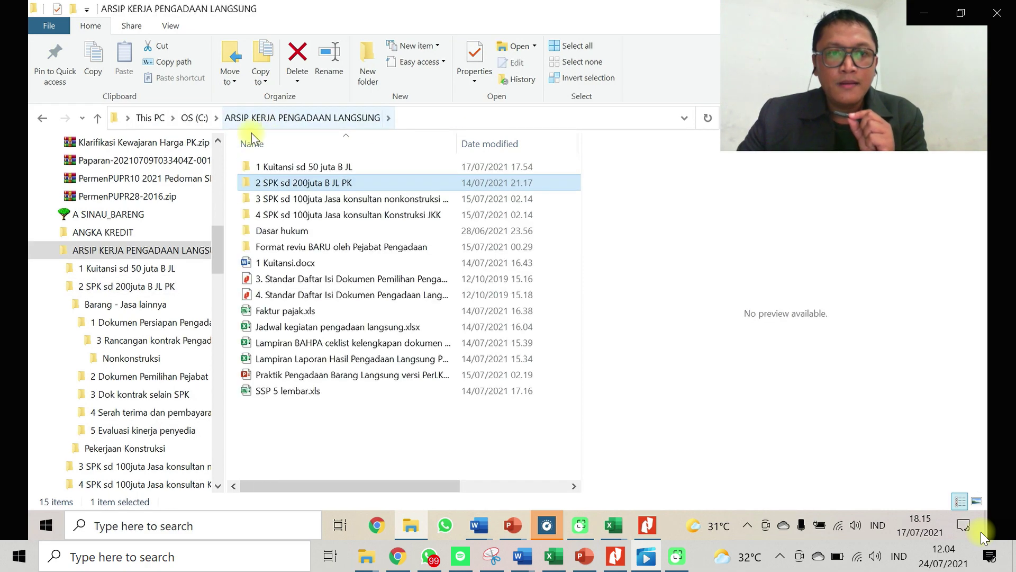